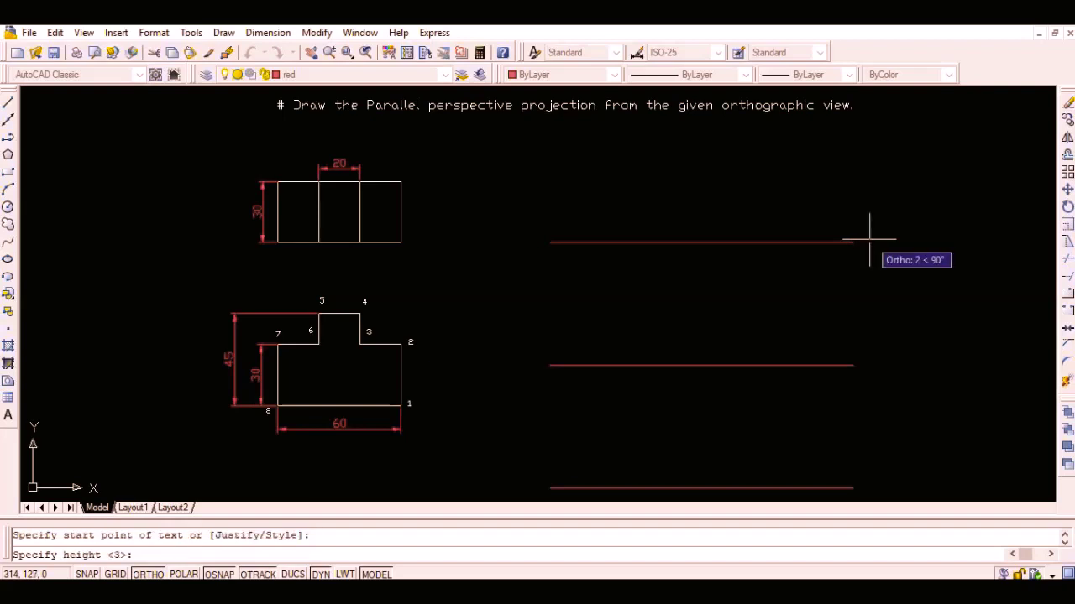
Write the labels 'Picture Plane', 'Horizontal Plane' and 'Ground Plane' beside the top, middle and bottom red lines.
{"action": "key", "text": "Return"}
{"action": "key", "text": "Return"}
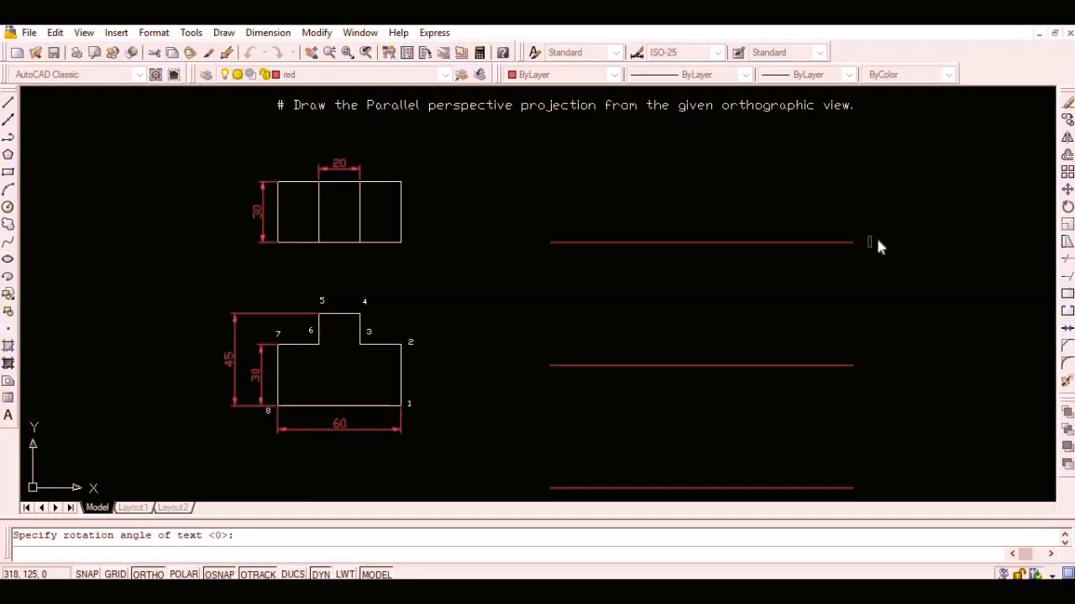
{"action": "type", "text": "Picture Plane"}
{"action": "left_click", "coordinate": [875, 369]}
{"action": "type", "text": "Horizontal Pl"}
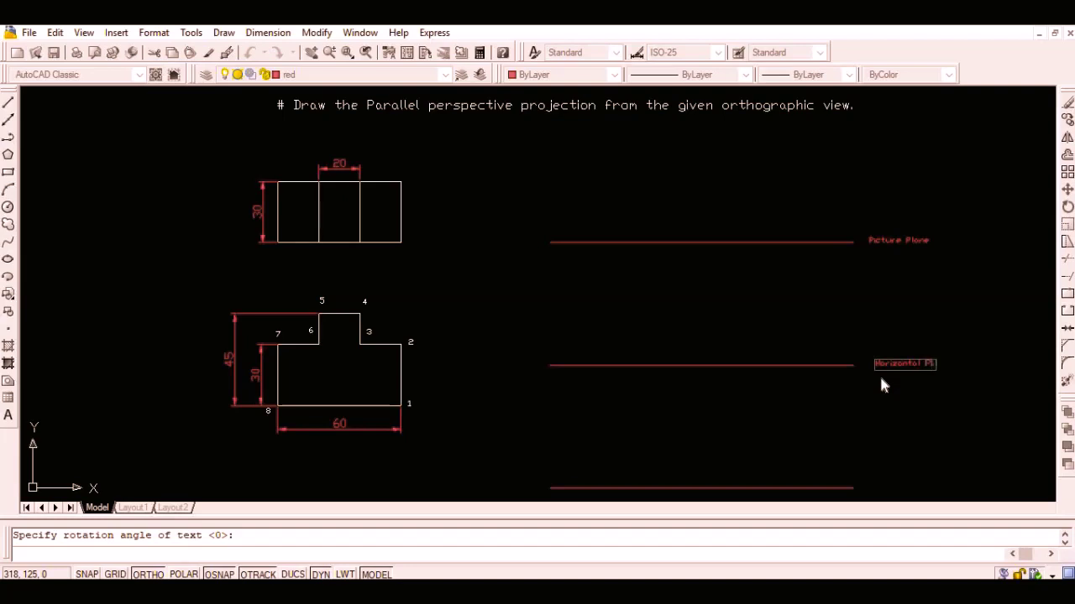
{"action": "type", "text": "ane"}
{"action": "left_click", "coordinate": [871, 491]}
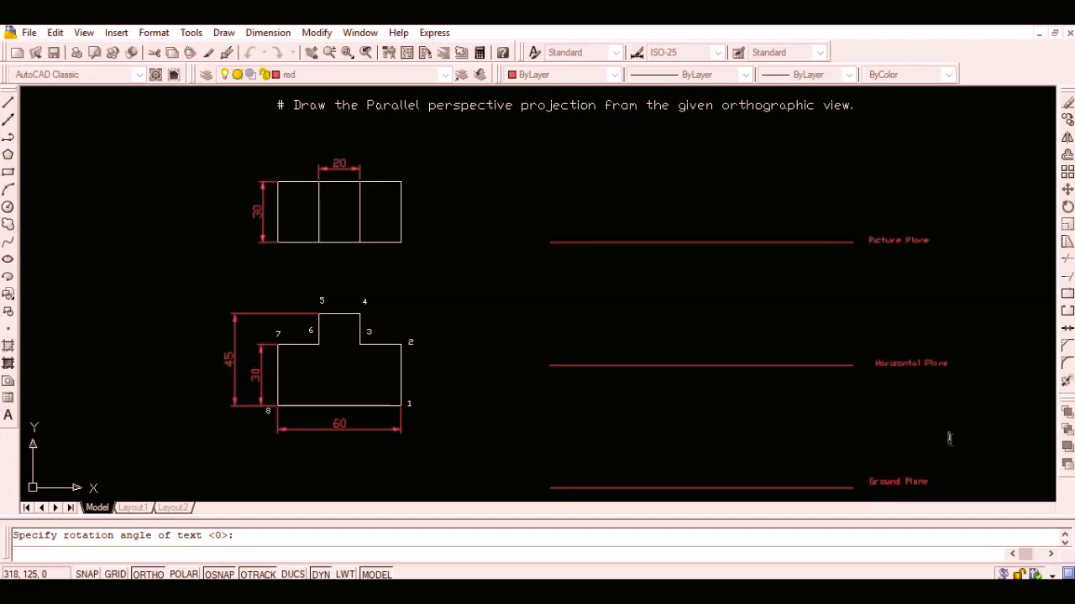
{"action": "key", "text": "Return"}
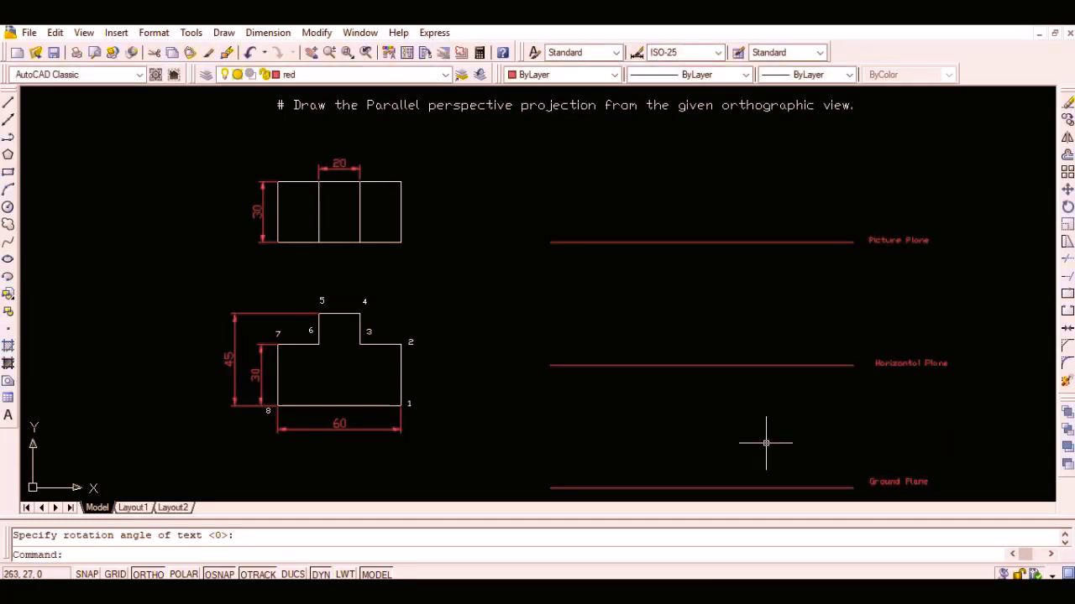
Make layer 0 current and draw the first closed 20 by 30 rectangle on the Picture Plane line.
{"action": "left_click", "coordinate": [440, 75]}
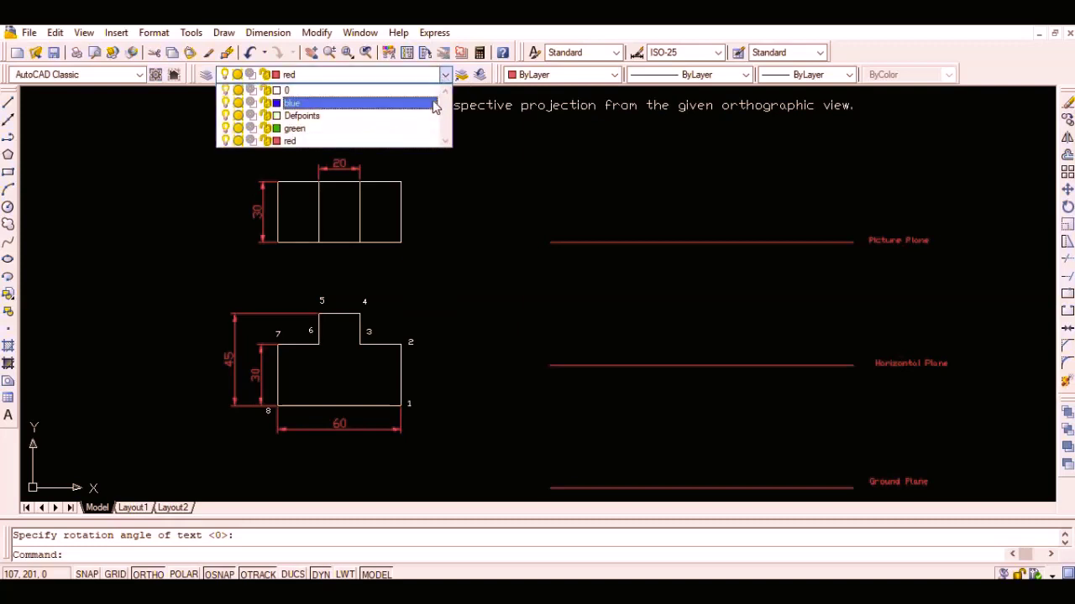
{"action": "left_click", "coordinate": [428, 91]}
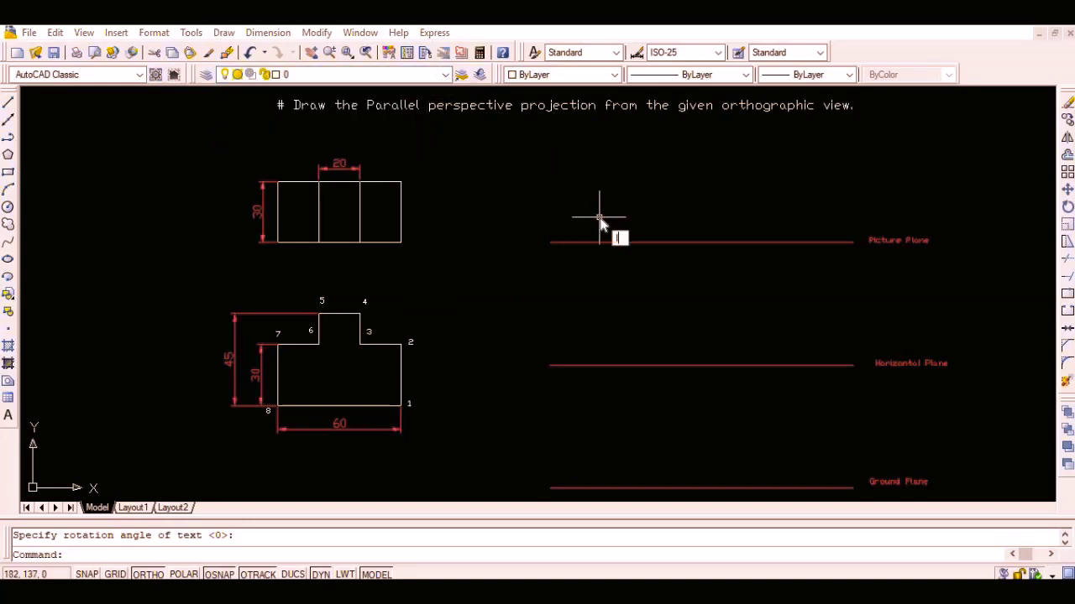
{"action": "type", "text": "l"}
{"action": "key", "text": "Return"}
{"action": "left_click", "coordinate": [701, 243]}
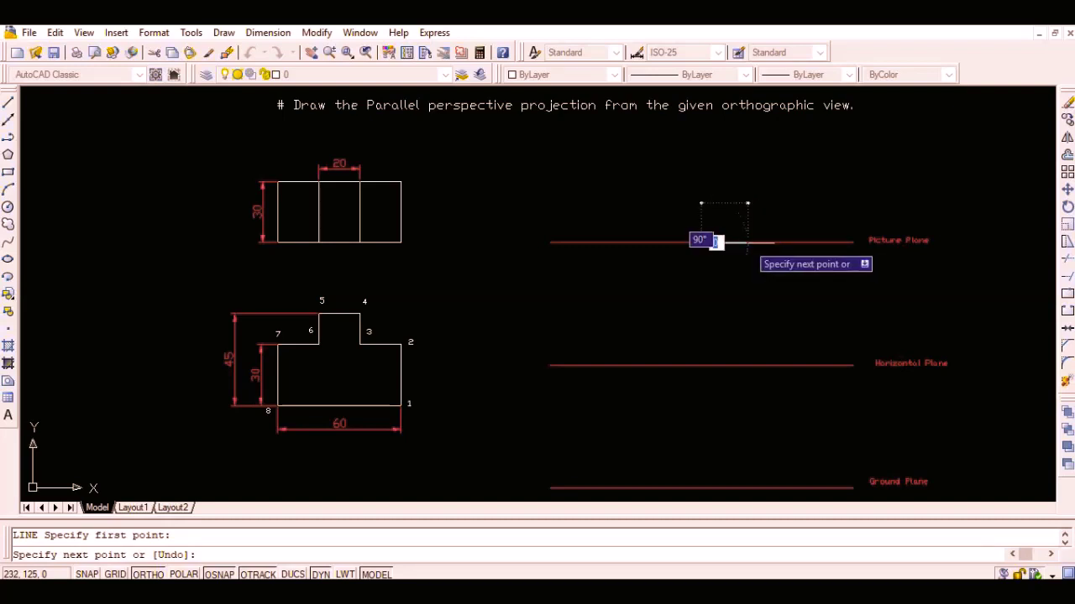
{"action": "type", "text": "10"}
{"action": "key", "text": "Return"}
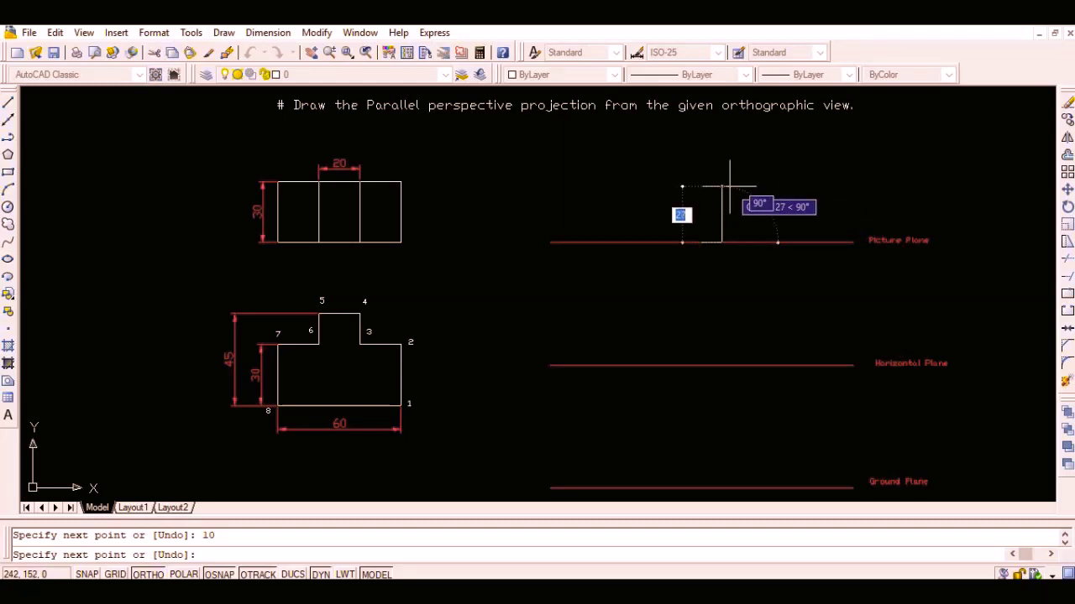
{"action": "type", "text": "30"}
{"action": "key", "text": "Return"}
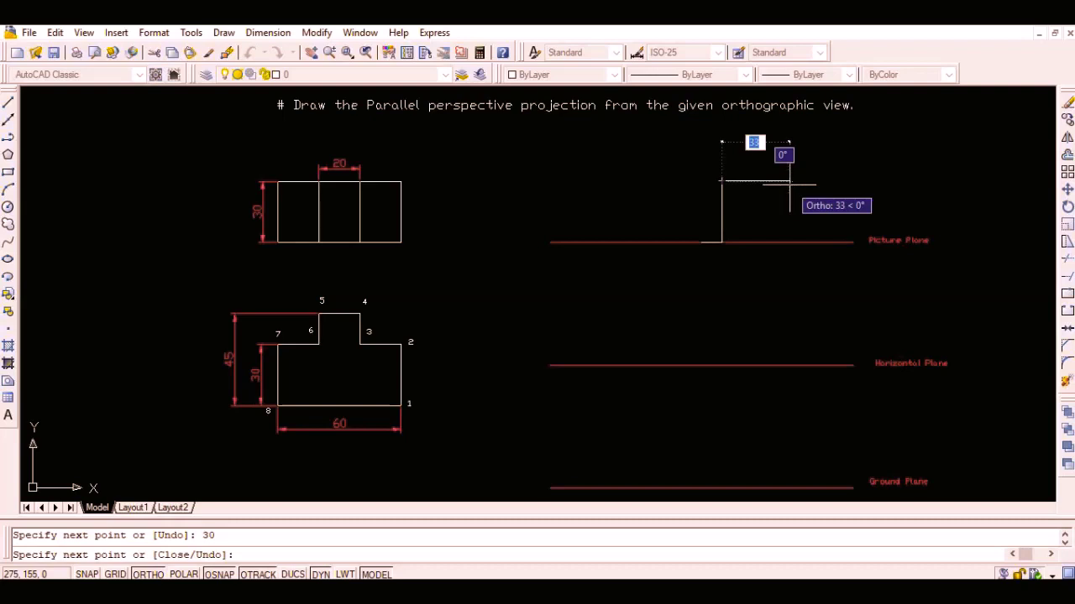
{"action": "type", "text": "2"}
{"action": "key", "text": "Return"}
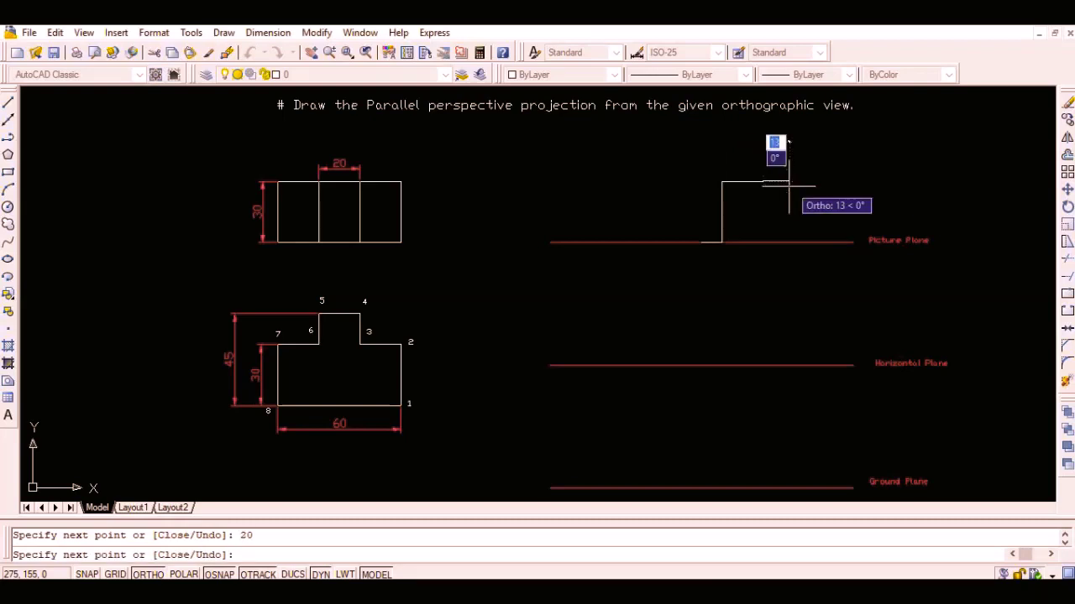
{"action": "type", "text": "30"}
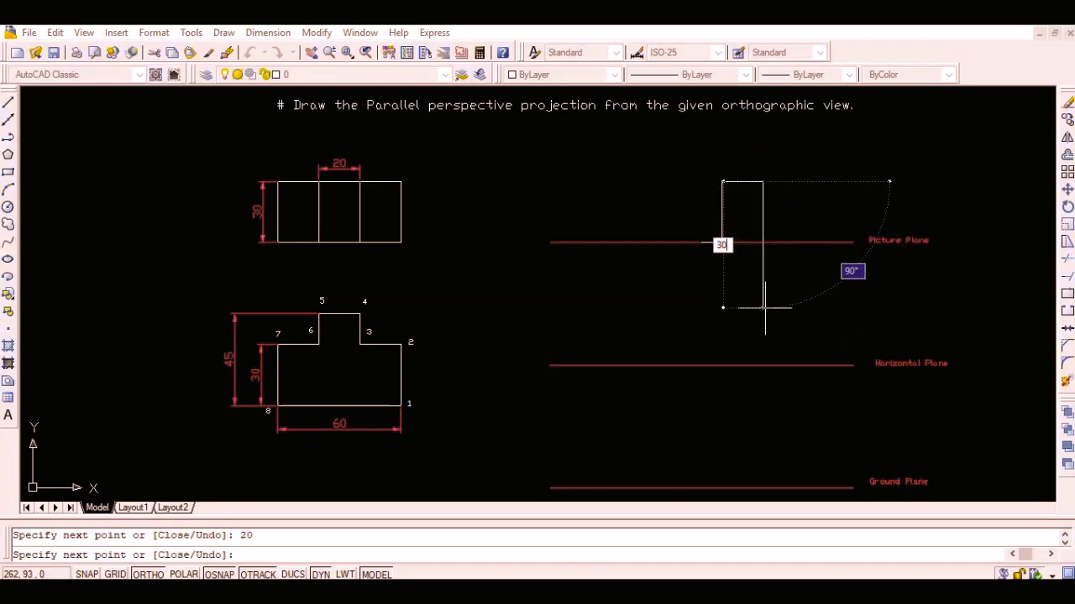
{"action": "key", "text": "Return"}
{"action": "type", "text": "close"}
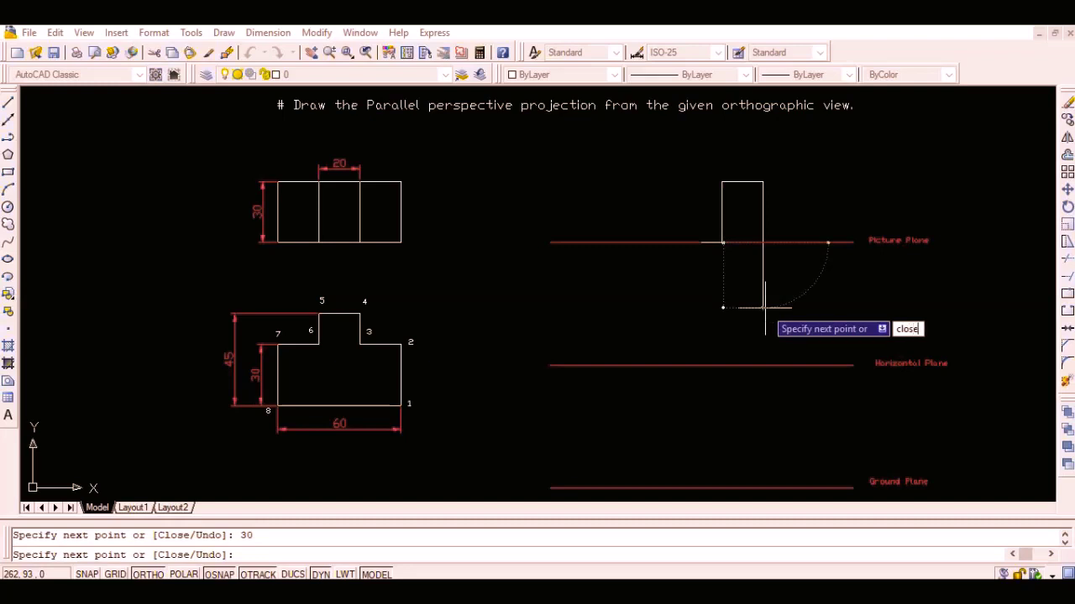
{"action": "key", "text": "Return"}
{"action": "key", "text": "Return"}
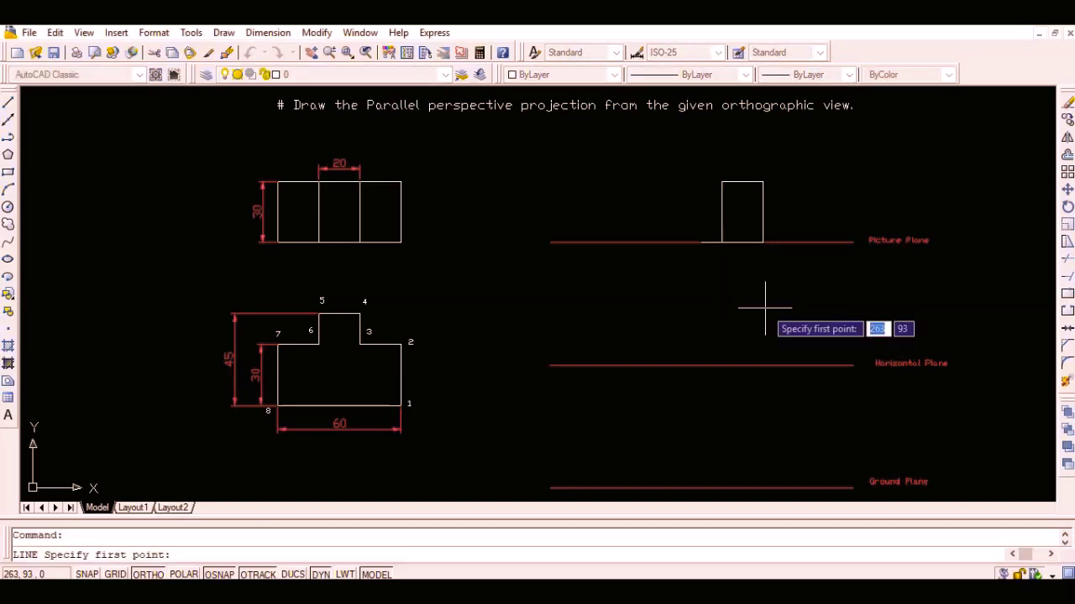
Draw a second 20 by 30 rectangle to its left, starting from the first rectangle's top-left corner.
{"action": "left_click", "coordinate": [721, 182]}
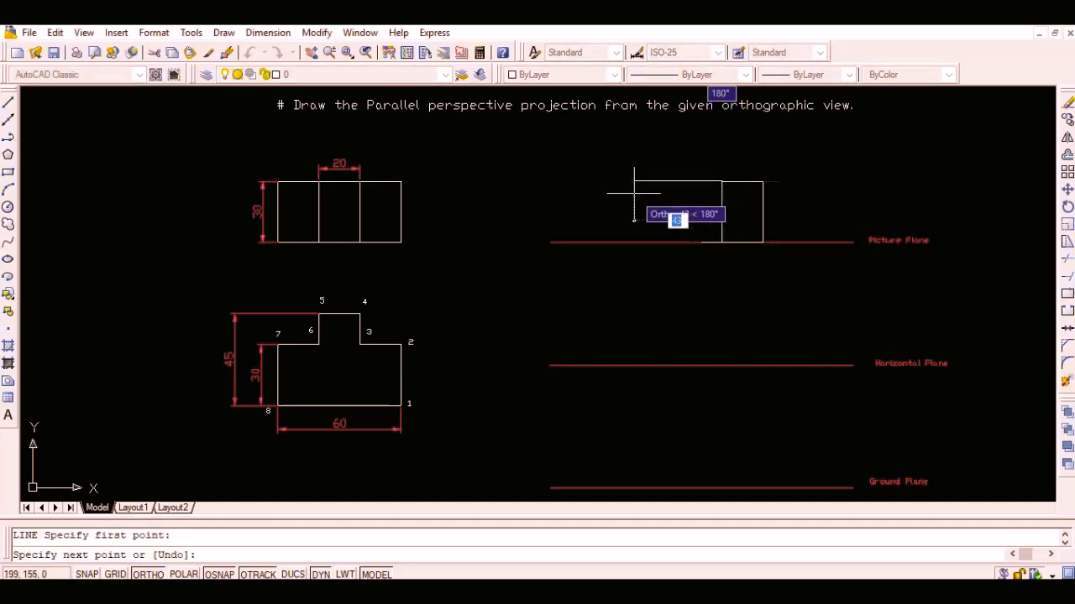
{"action": "type", "text": "20"}
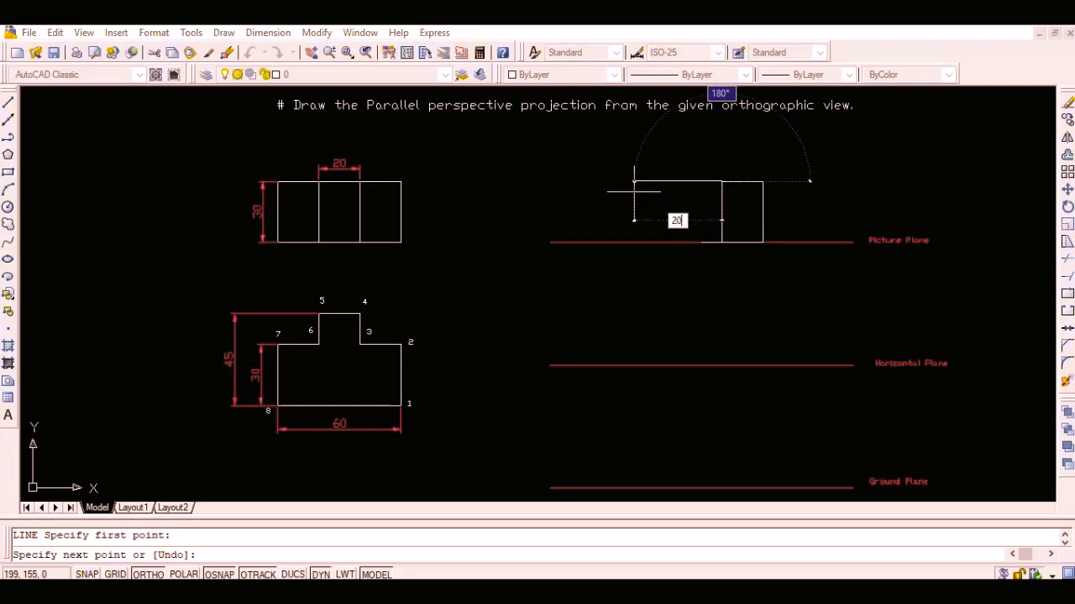
{"action": "key", "text": "Return"}
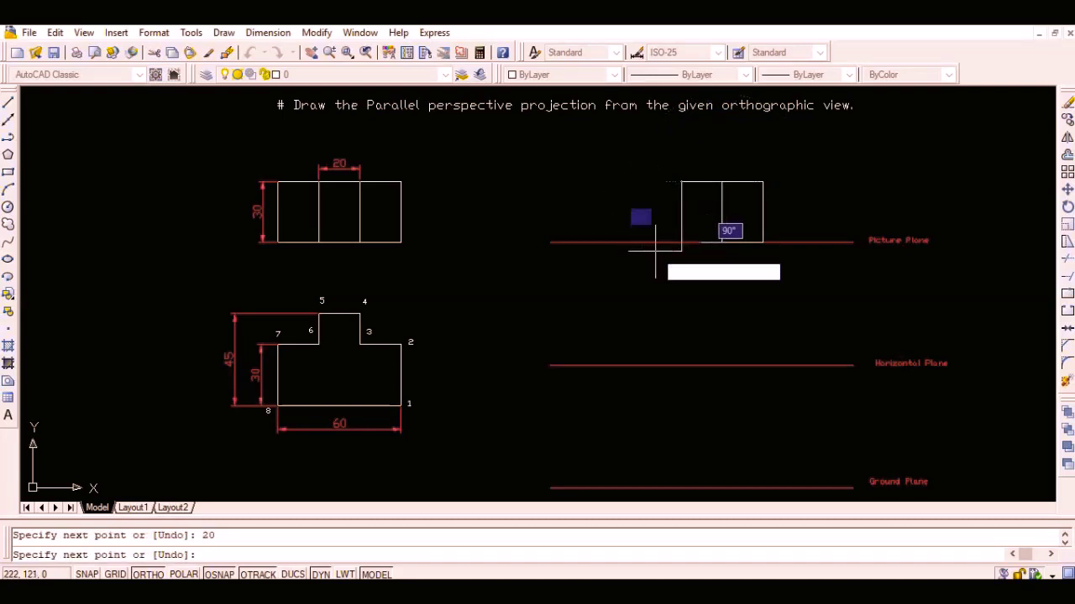
{"action": "type", "text": "30"}
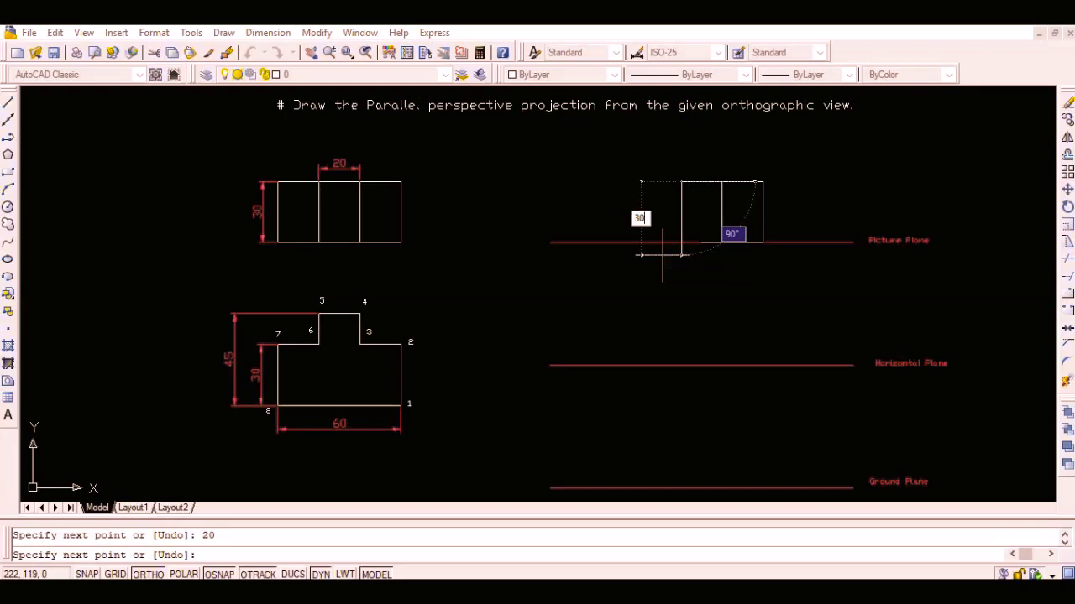
{"action": "key", "text": "Return"}
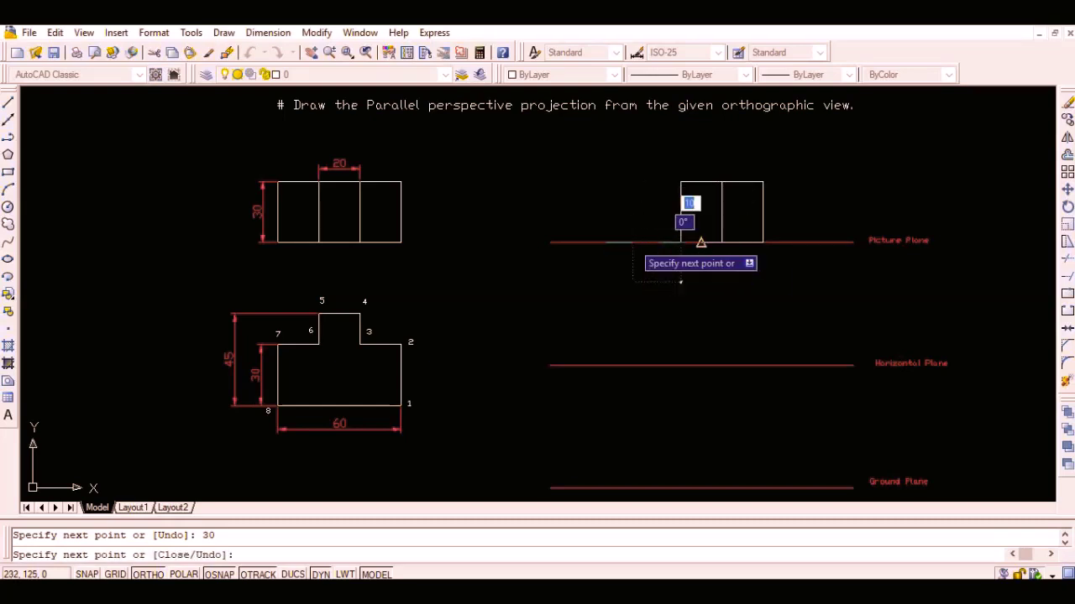
{"action": "type", "text": "20"}
{"action": "key", "text": "Return"}
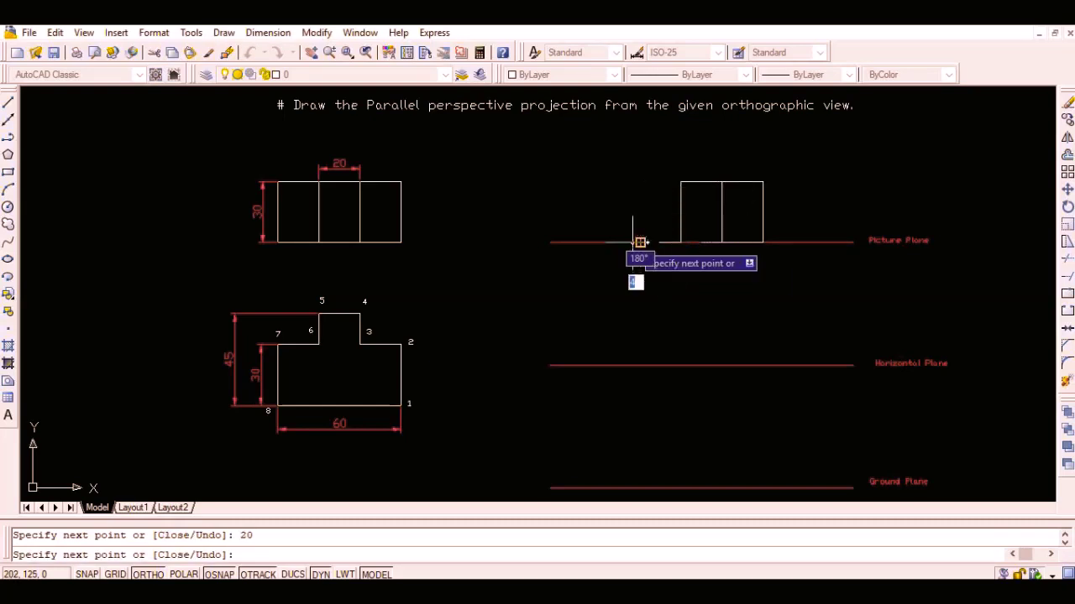
{"action": "type", "text": "30"}
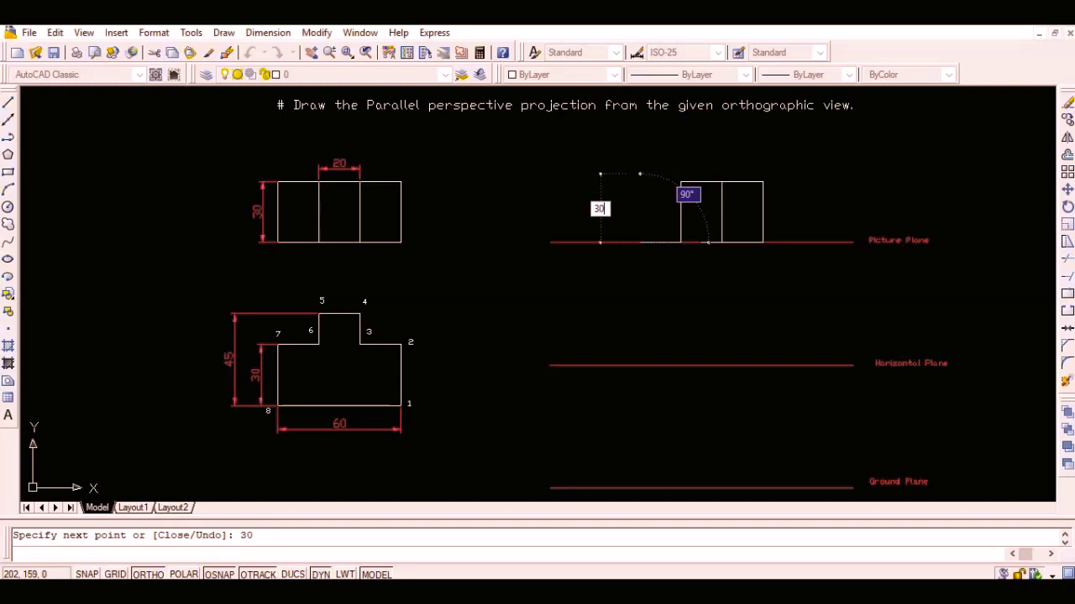
{"action": "key", "text": "Return"}
{"action": "type", "text": "c"}
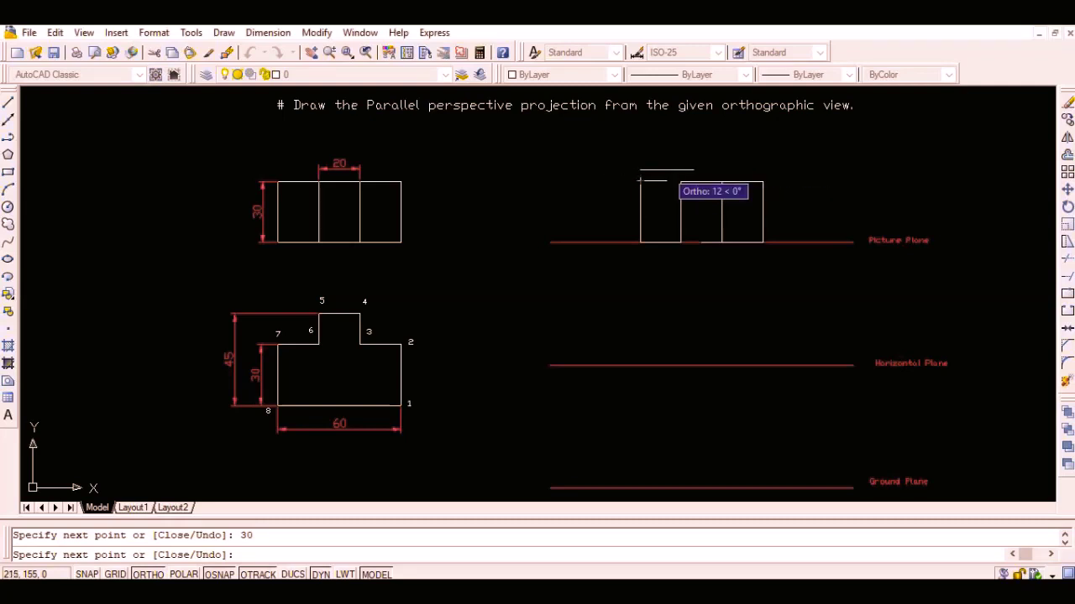
Complete the leftmost cell's top edge and its corner on the Picture Plane line.
{"action": "left_click", "coordinate": [681, 181]}
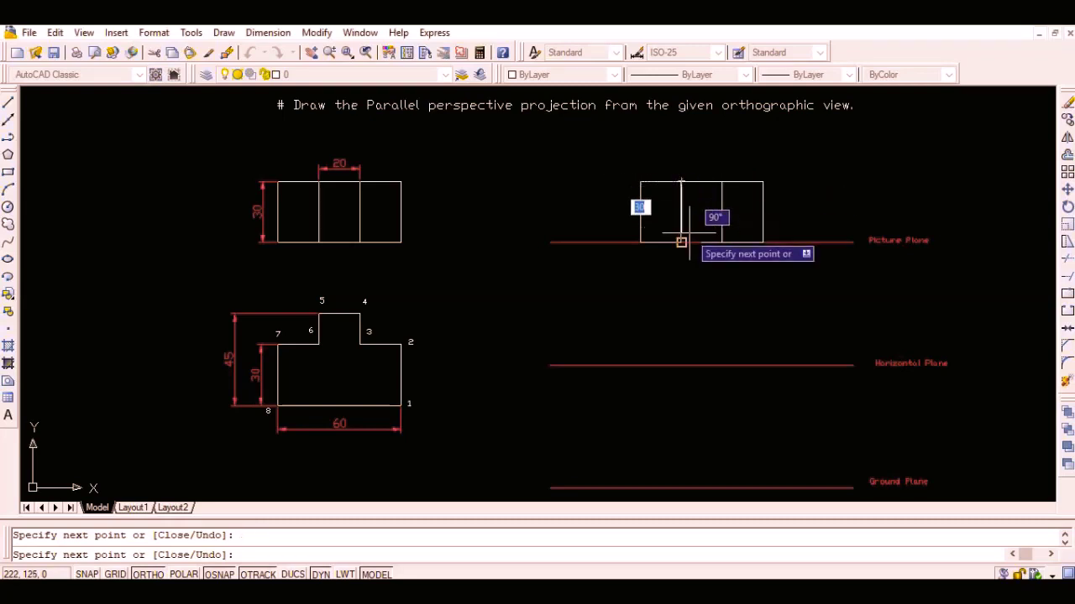
{"action": "key", "text": "Return"}
{"action": "key", "text": "Return"}
{"action": "left_click", "coordinate": [681, 243]}
{"action": "key", "text": "Return"}
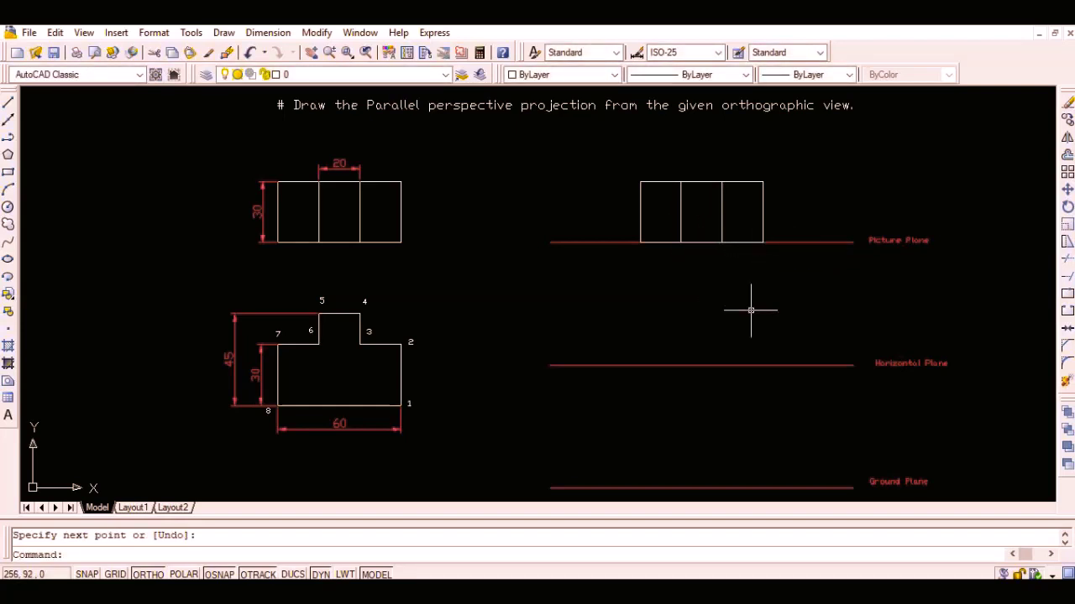
On the green layer, draw a vertical projector from the block's top-right corner down to the Horizontal Plane.
{"action": "left_click", "coordinate": [432, 74]}
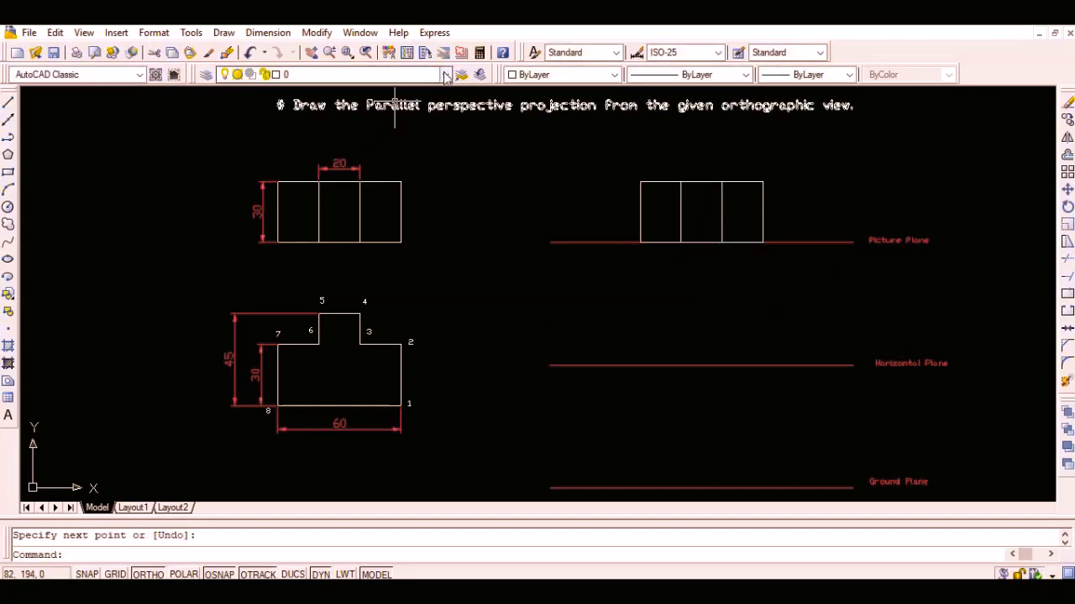
{"action": "left_click", "coordinate": [420, 129]}
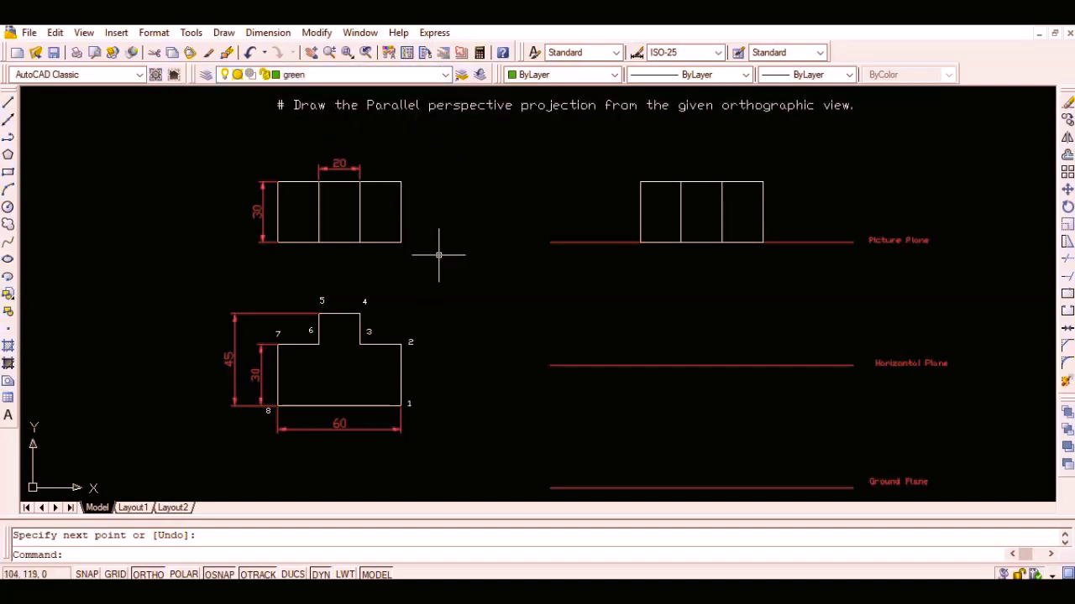
{"action": "type", "text": "l"}
{"action": "key", "text": "Return"}
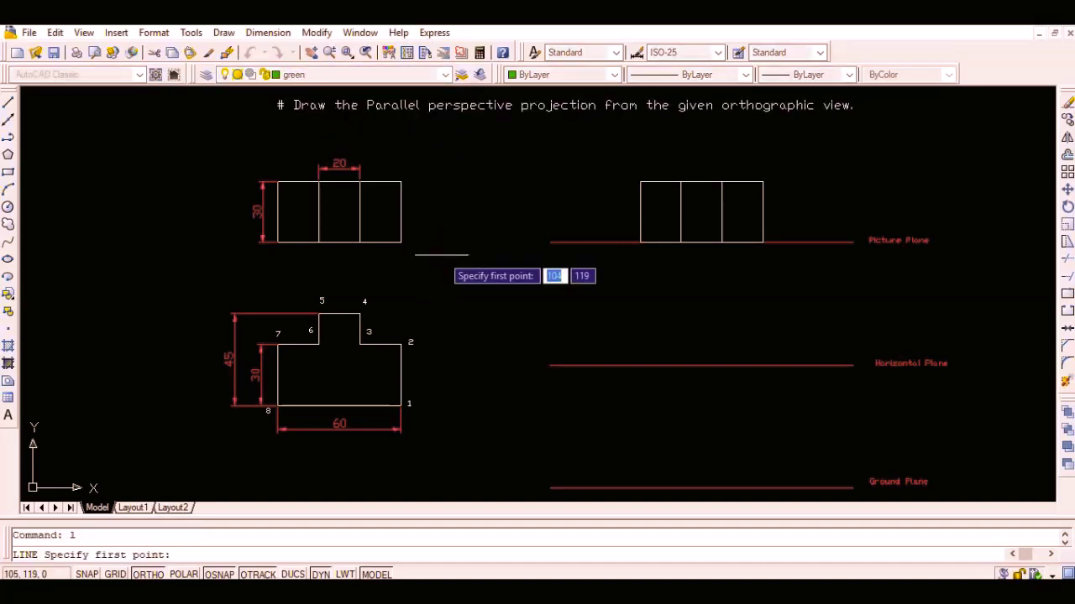
{"action": "left_click", "coordinate": [800, 179]}
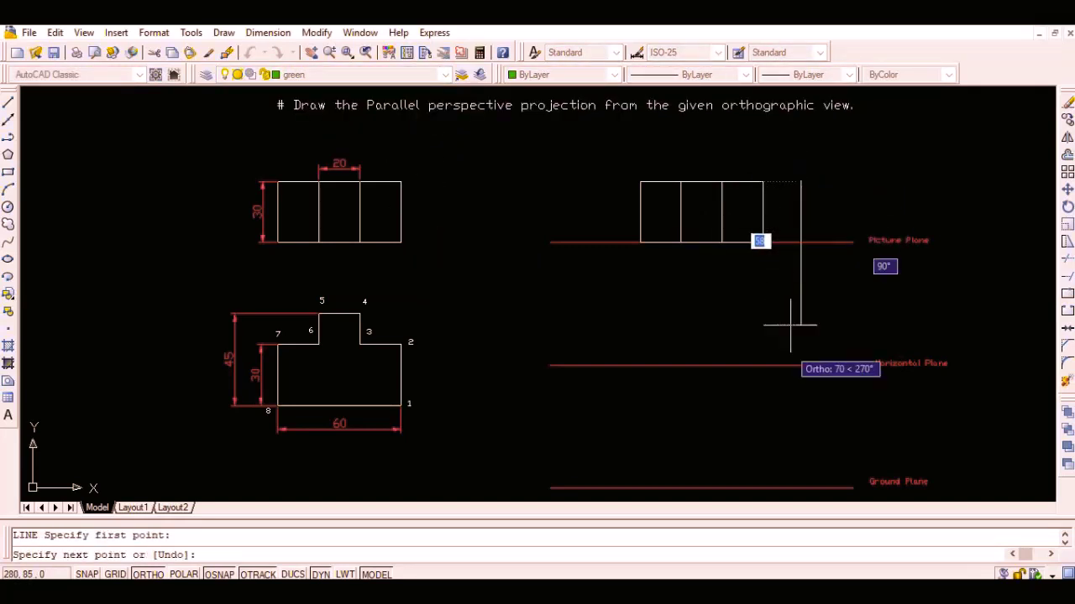
{"action": "left_click", "coordinate": [800, 384]}
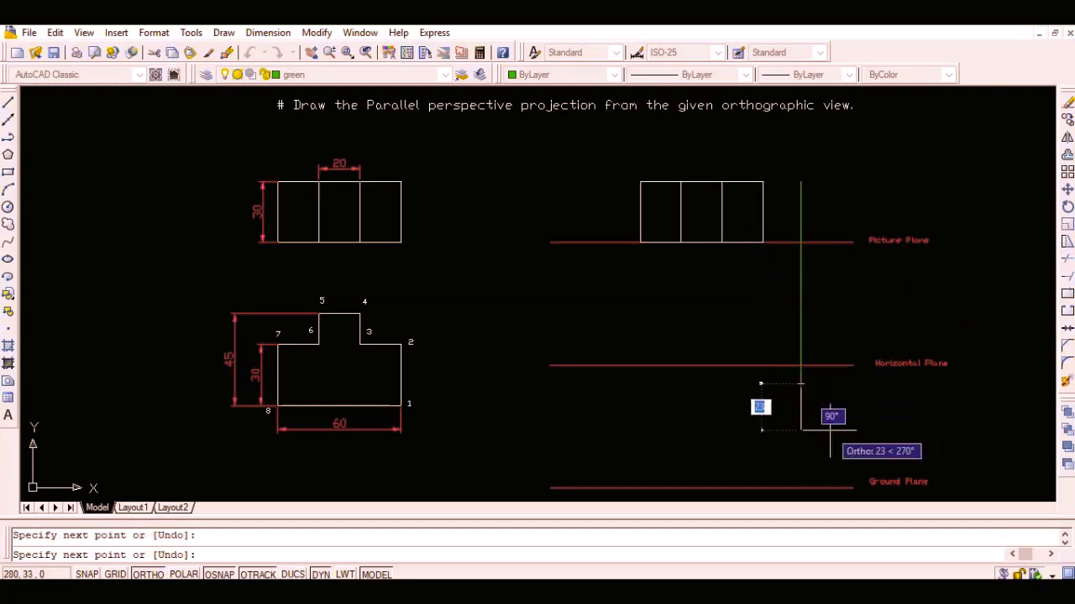
{"action": "key", "text": "Return"}
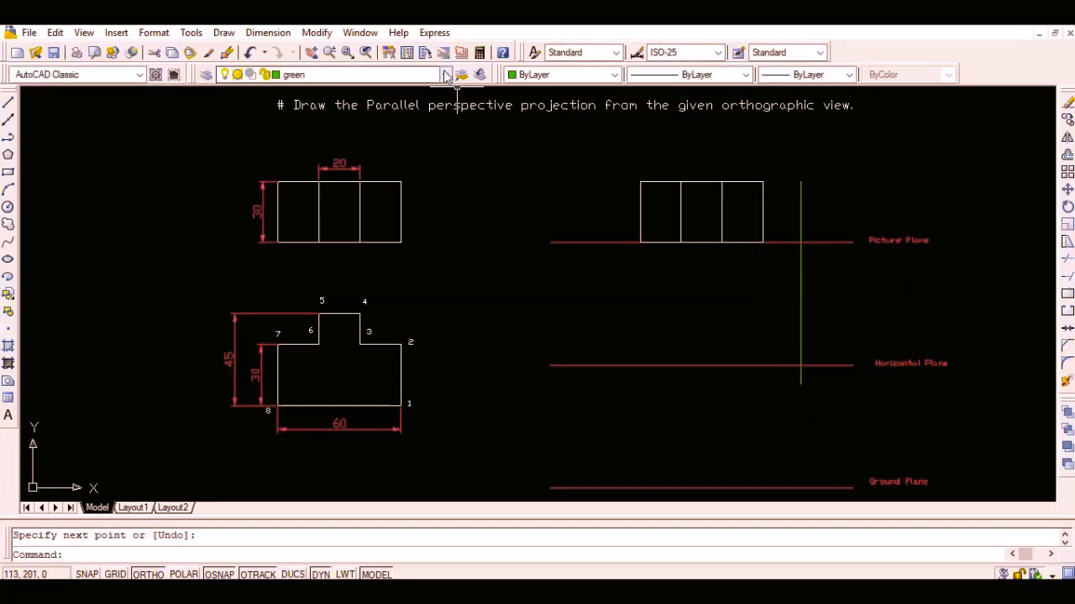
On the blue layer, draw a diagonal from the lower-left picture-plane corner to the stationary point, Ortho off.
{"action": "left_click", "coordinate": [445, 74]}
{"action": "left_click", "coordinate": [426, 103]}
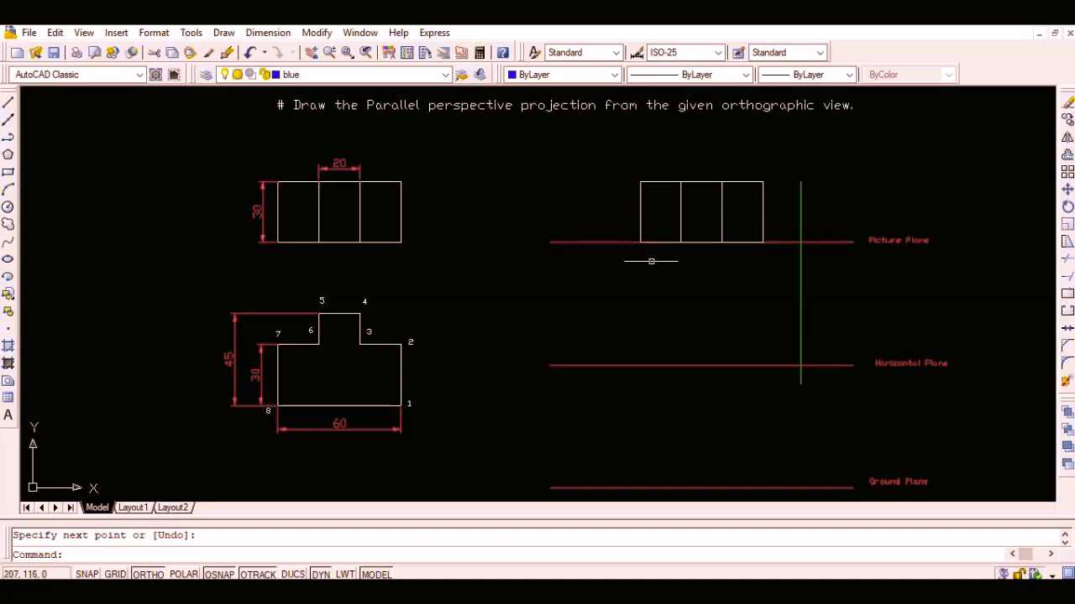
{"action": "type", "text": "l"}
{"action": "key", "text": "Return"}
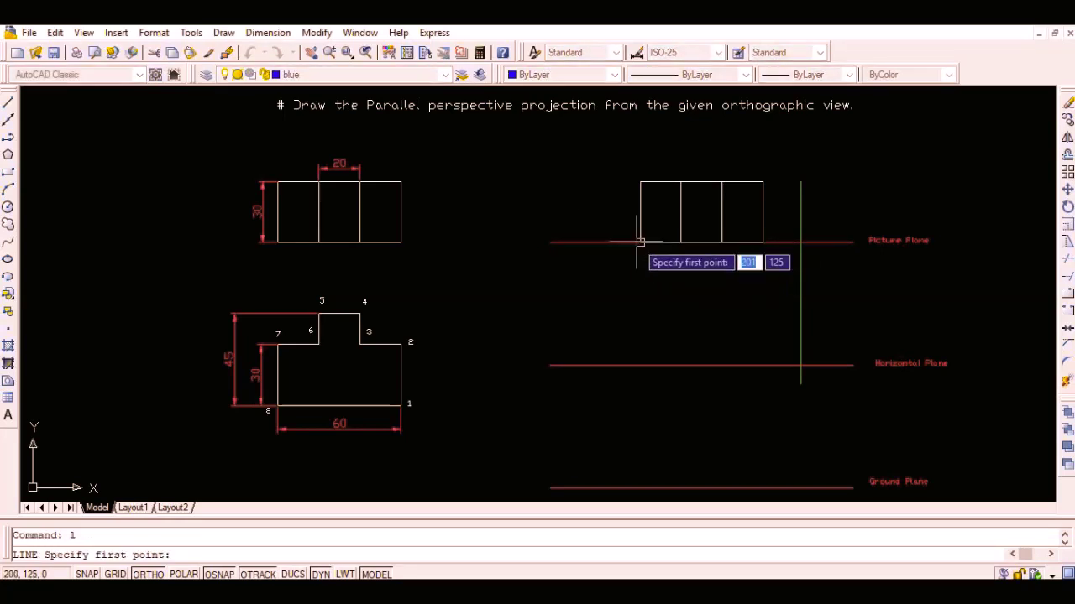
{"action": "left_click", "coordinate": [640, 242]}
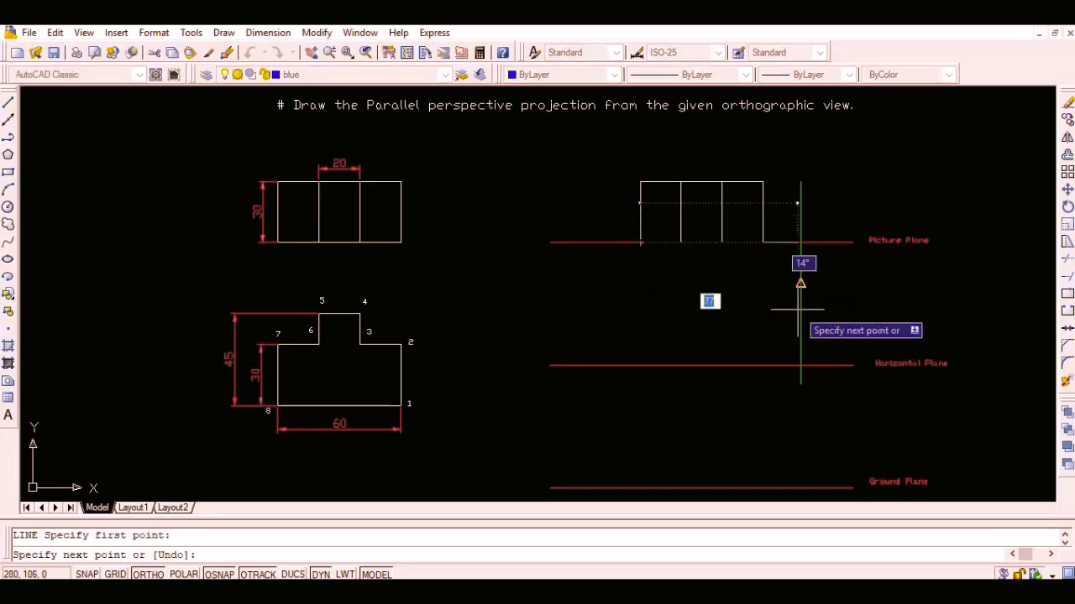
{"action": "key", "text": "F8"}
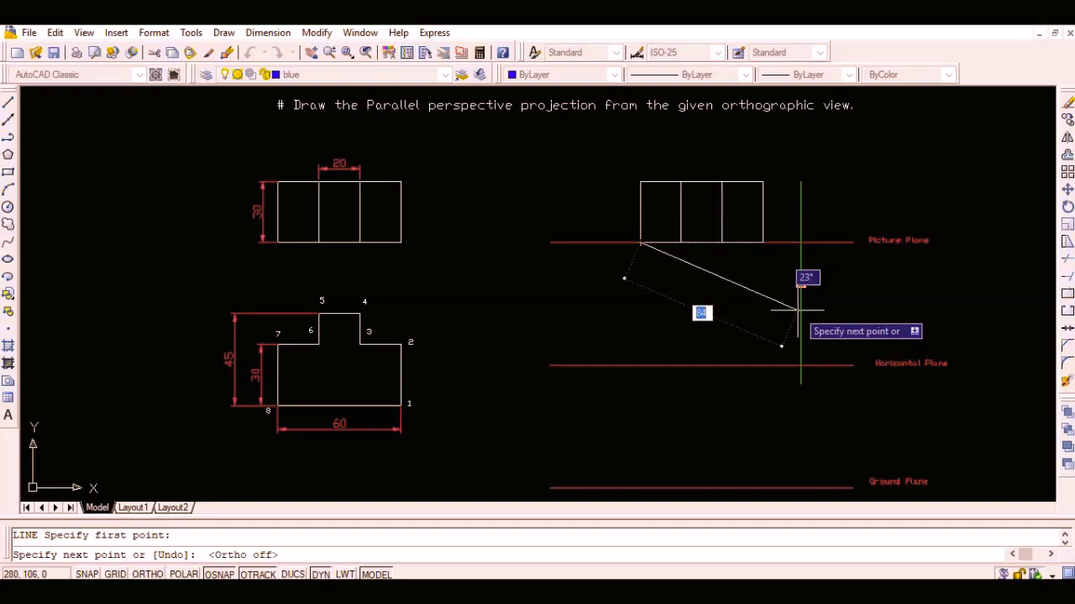
{"action": "left_click", "coordinate": [822, 351]}
{"action": "key", "text": "Return"}
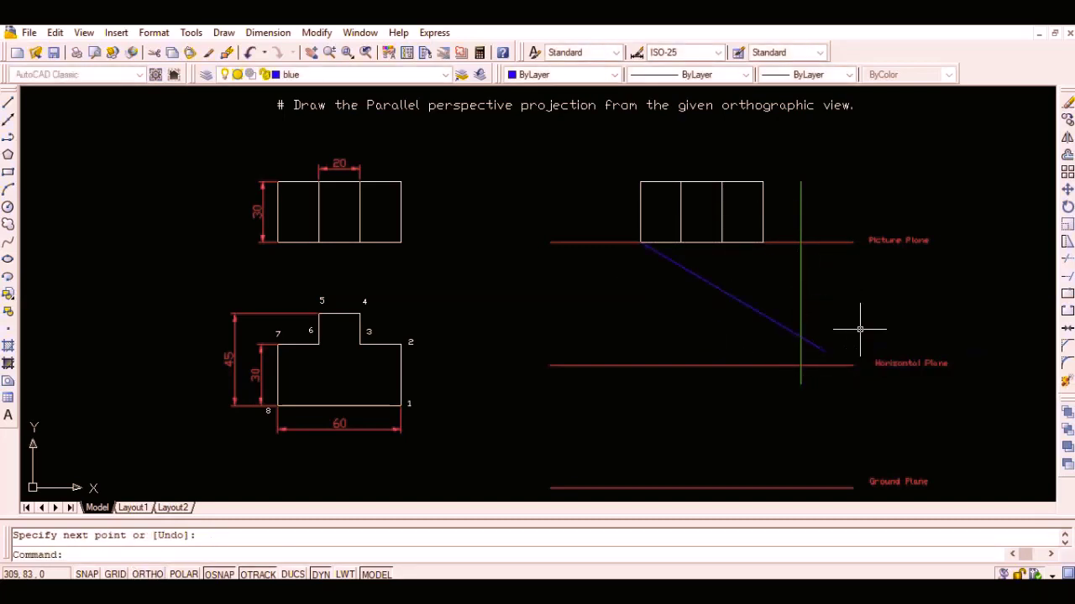
Add TEXT labels 'Stationary point' at the diagonal's end and 'Vanishing Point' below the Horizontal Plane, default height and rotation.
{"action": "type", "text": "tex"}
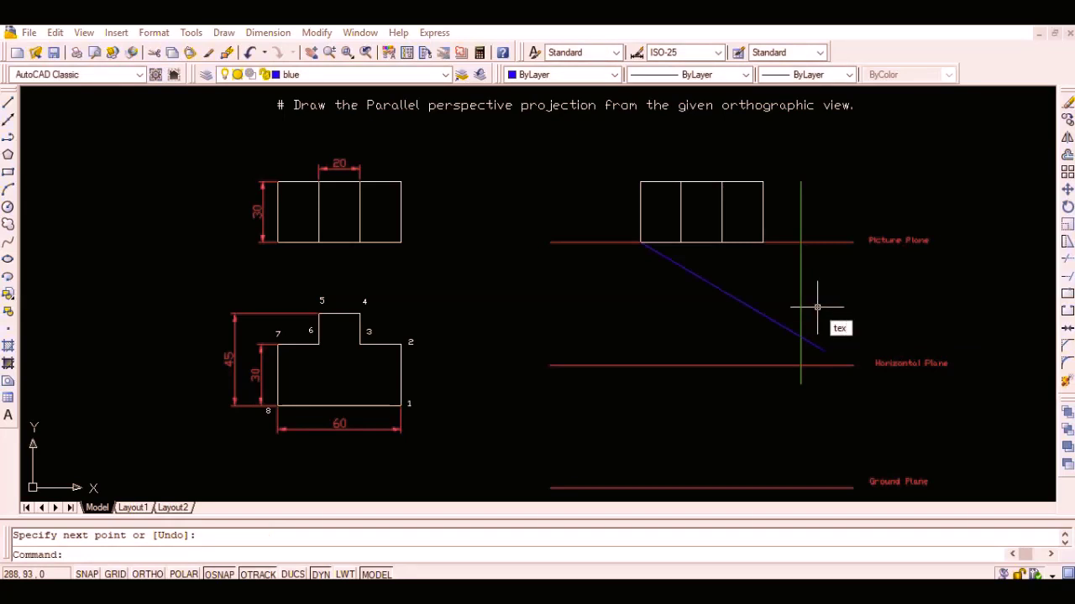
{"action": "type", "text": "t"}
{"action": "key", "text": "Return"}
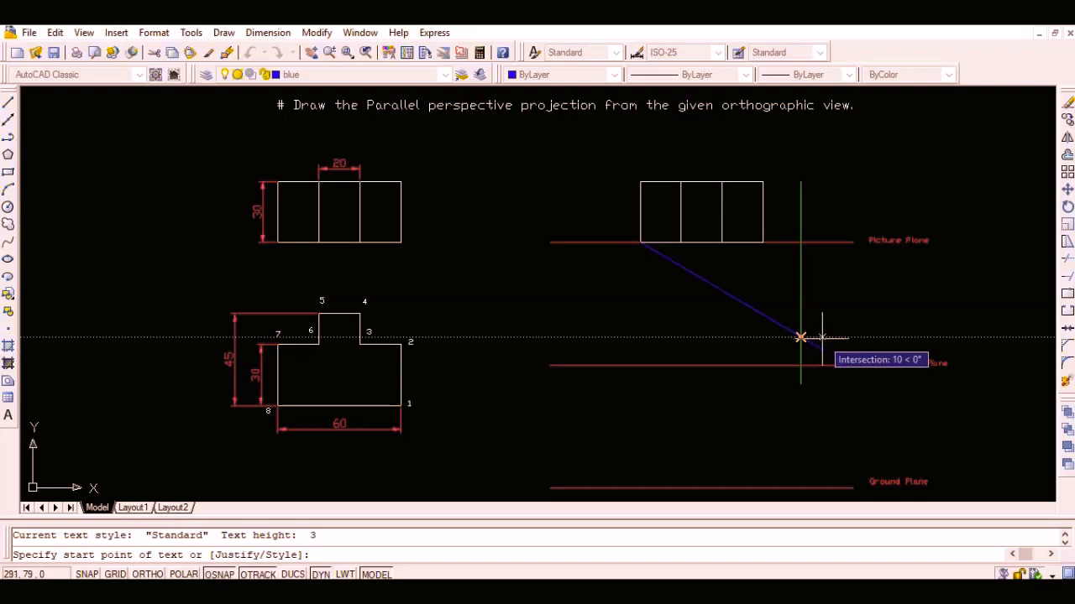
{"action": "left_click", "coordinate": [799, 334]}
{"action": "key", "text": "Return"}
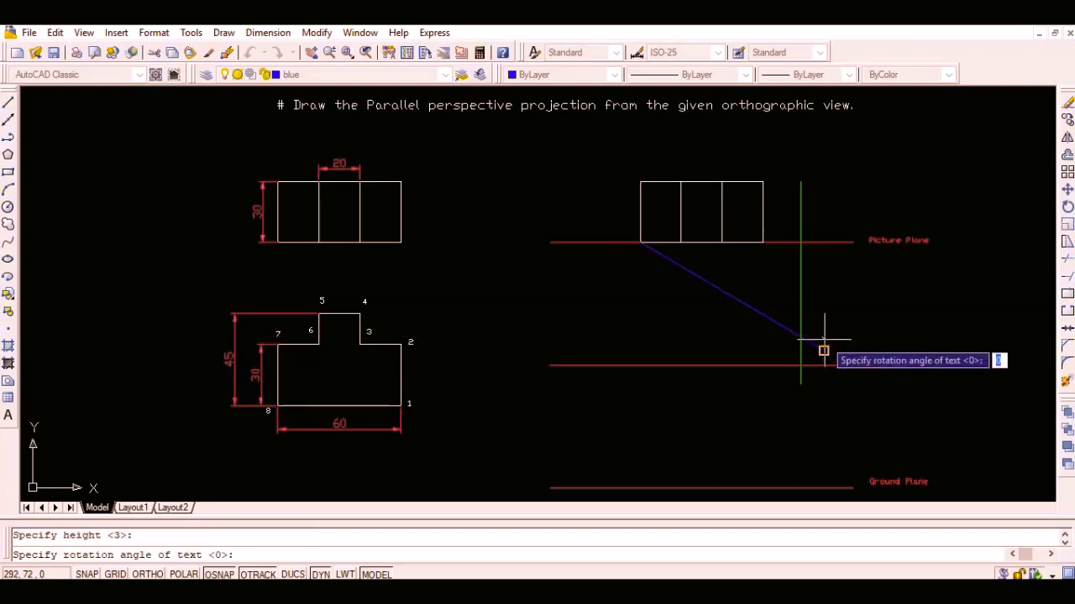
{"action": "key", "text": "Return"}
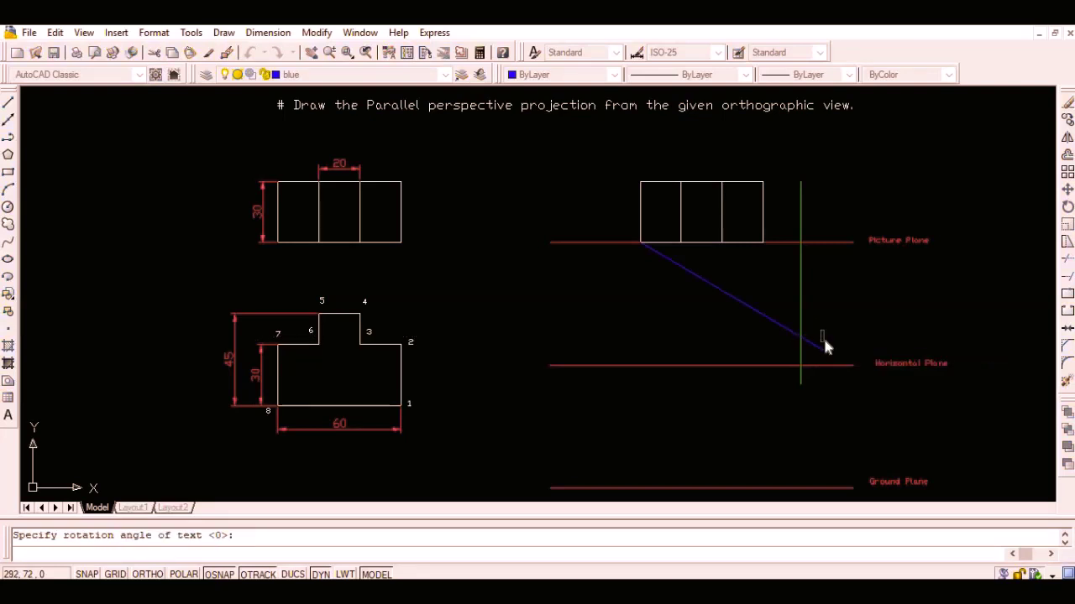
{"action": "type", "text": "Stationary point"}
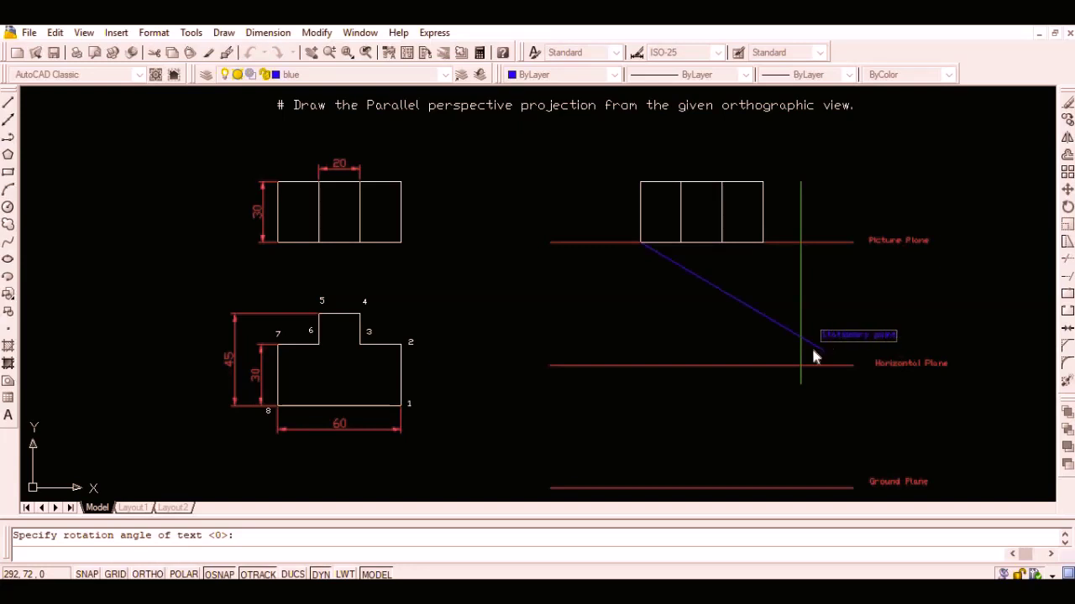
{"action": "left_click", "coordinate": [812, 374]}
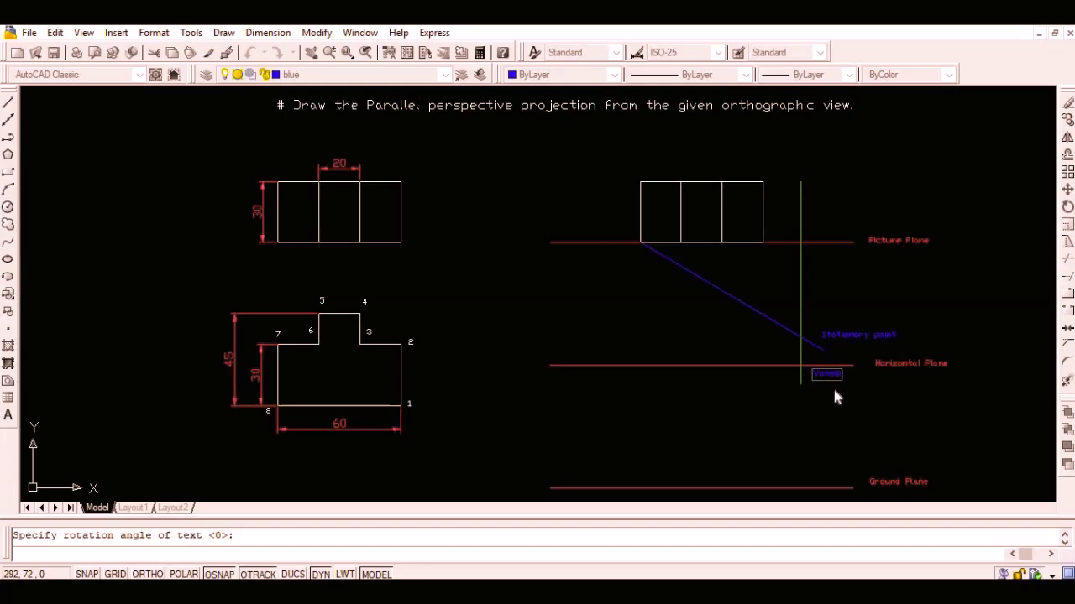
{"action": "type", "text": "Vanishing Point"}
{"action": "key", "text": "Return"}
{"action": "key", "text": "Return"}
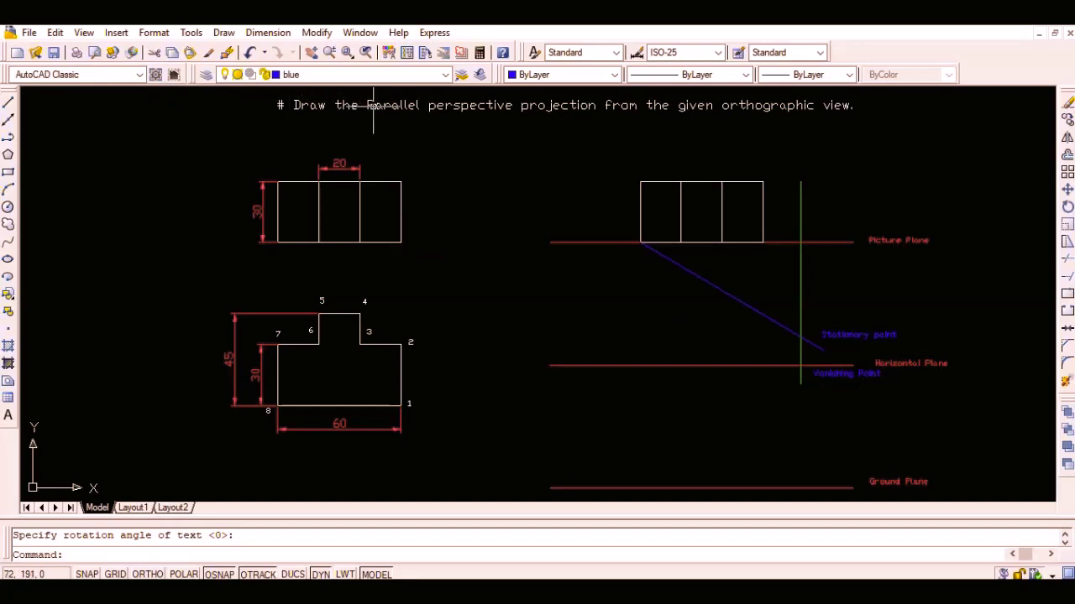
Draw blue projectors from the three remaining picture-plane corners to the stationary point, the last continuing to the upper-right corner.
{"action": "key", "text": "l"}
{"action": "key", "text": "Return"}
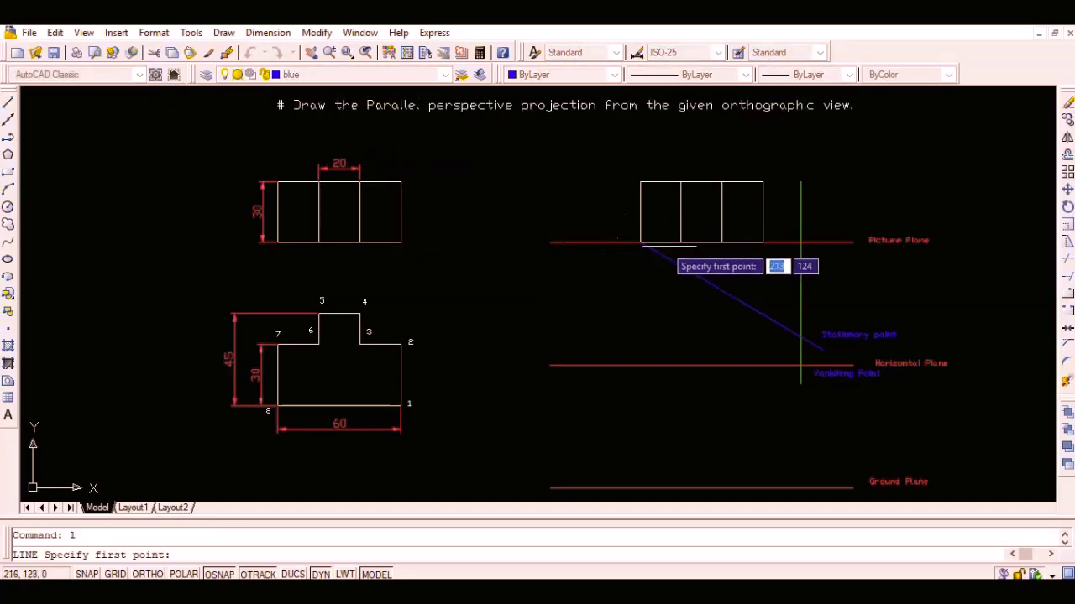
{"action": "left_click", "coordinate": [681, 243]}
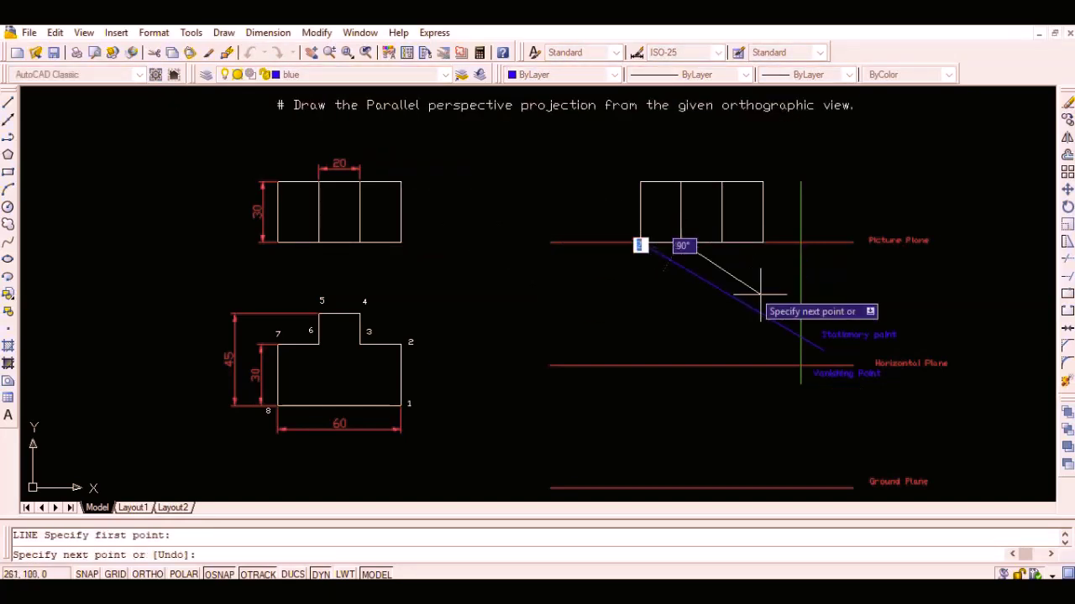
{"action": "left_click", "coordinate": [800, 336]}
{"action": "key", "text": "Return"}
{"action": "key", "text": "Return"}
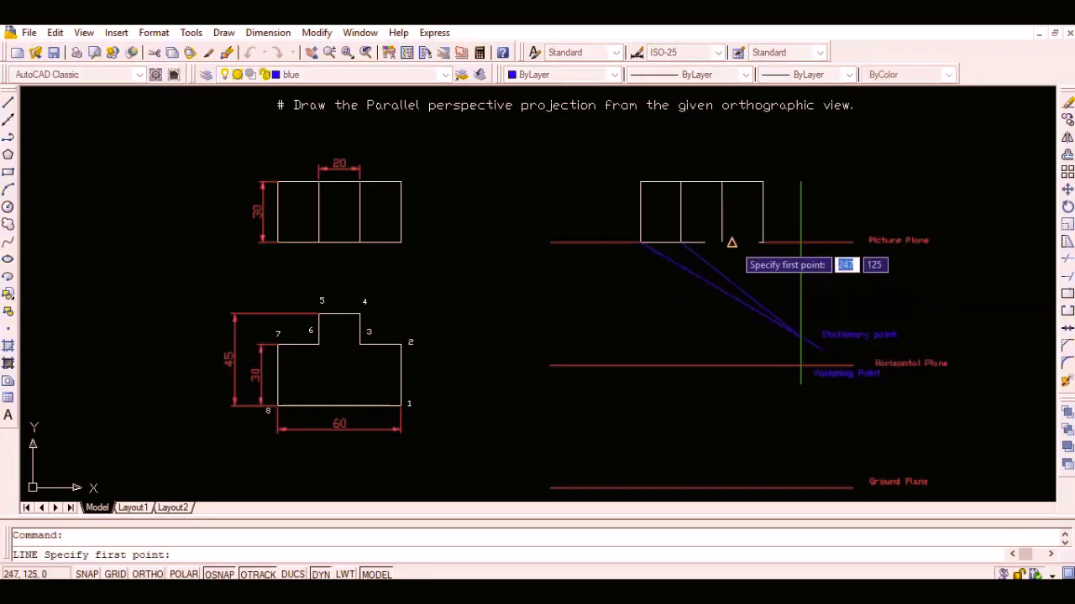
{"action": "left_click", "coordinate": [722, 243]}
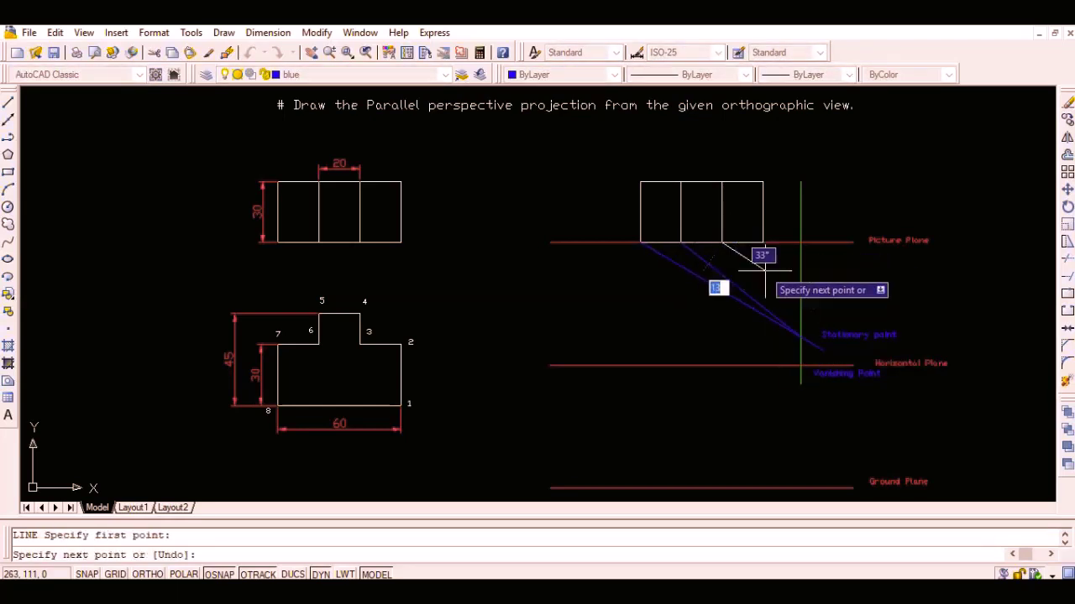
{"action": "left_click", "coordinate": [800, 336]}
{"action": "key", "text": "Return"}
{"action": "key", "text": "Return"}
{"action": "left_click", "coordinate": [762, 243]}
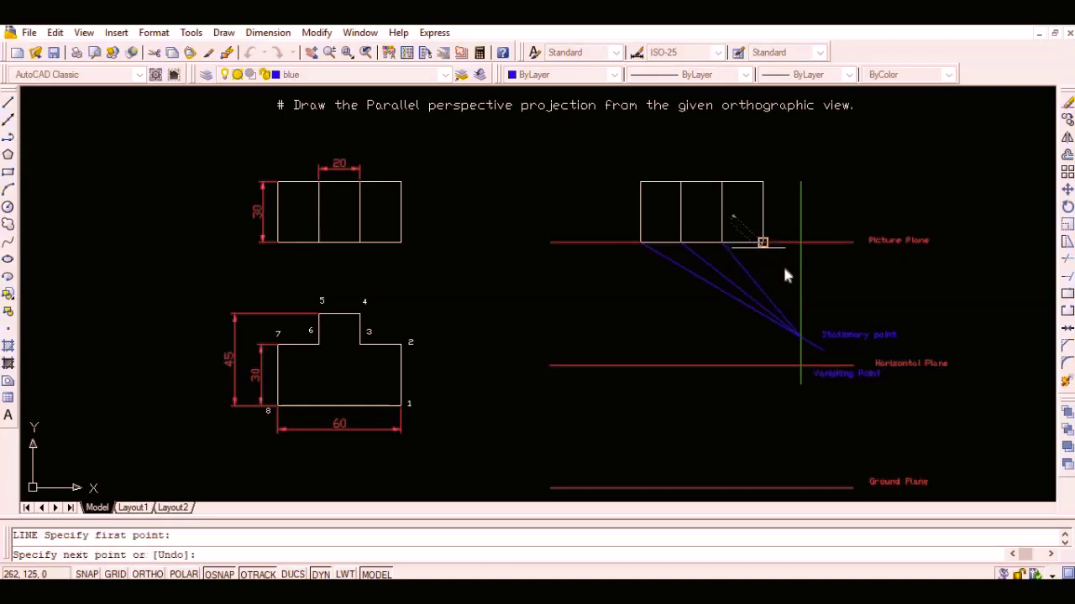
{"action": "left_click", "coordinate": [800, 336]}
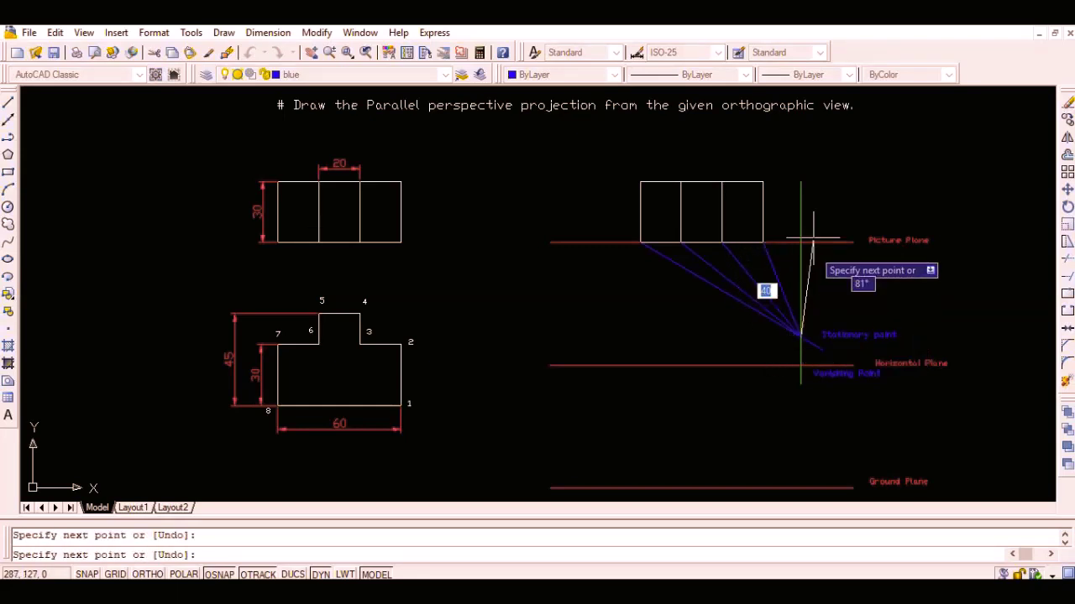
{"action": "left_click", "coordinate": [764, 181]}
{"action": "key", "text": "Return"}
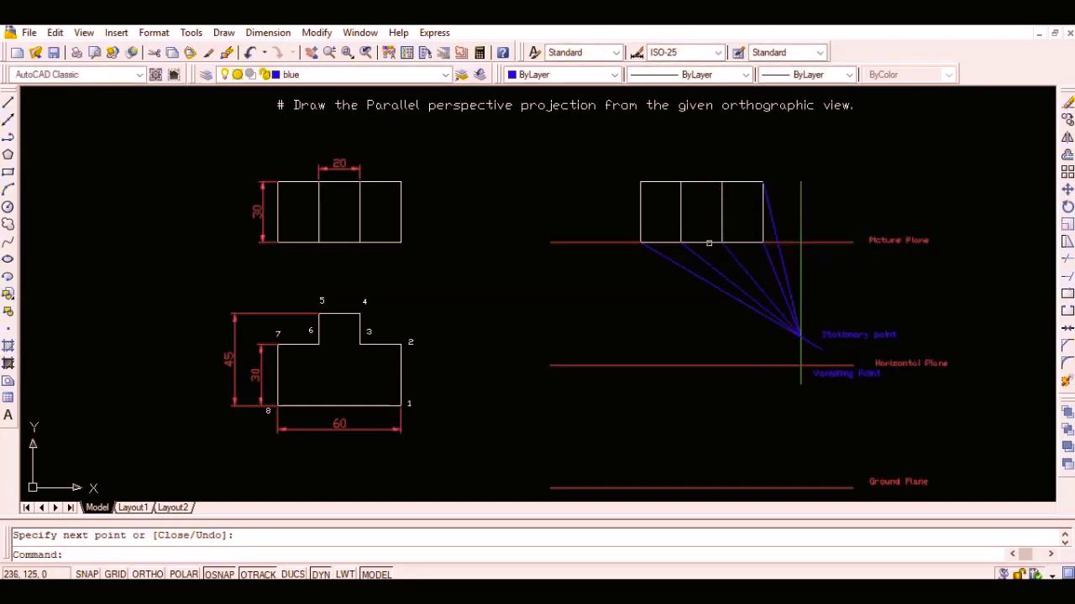
{"action": "left_click", "coordinate": [445, 74]}
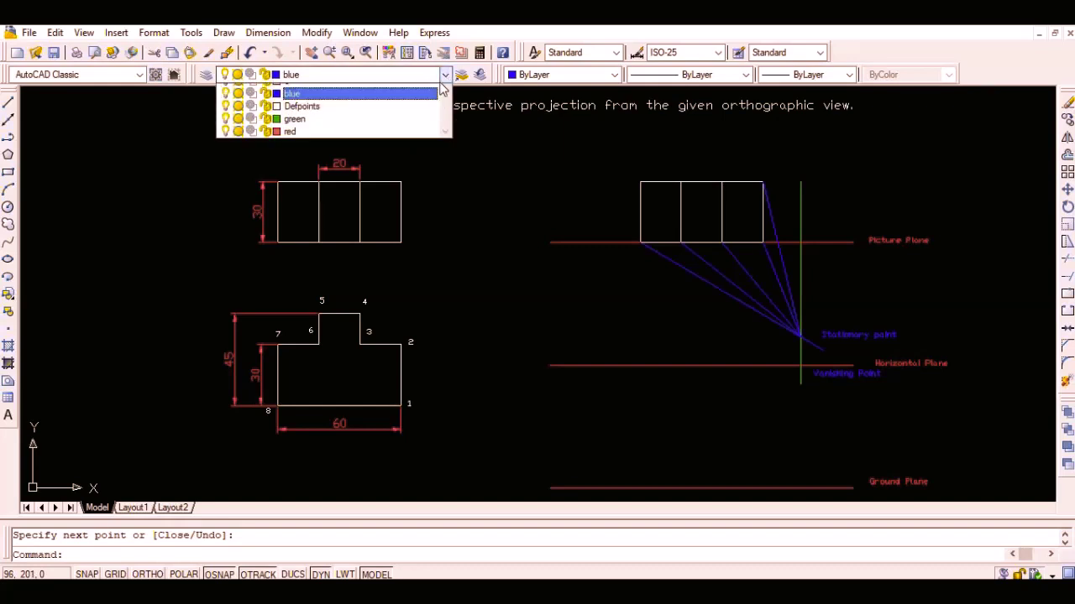
On the green layer with Ortho on, drop a vertical projector from the left picture-plane corner to the Ground Plane.
{"action": "left_click", "coordinate": [426, 129]}
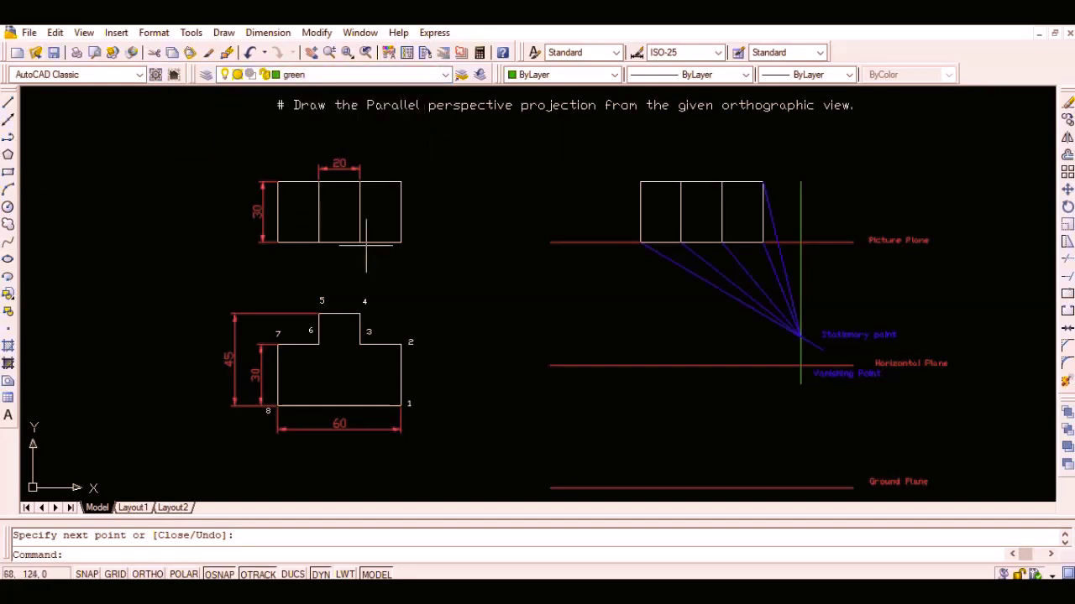
{"action": "type", "text": "l"}
{"action": "key", "text": "Return"}
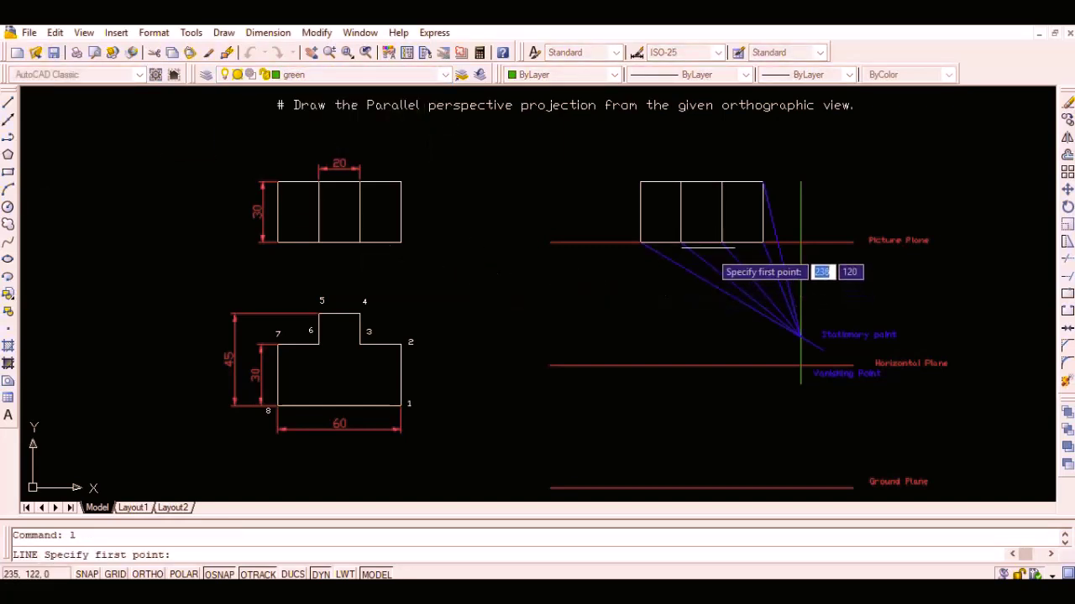
{"action": "left_click", "coordinate": [640, 243]}
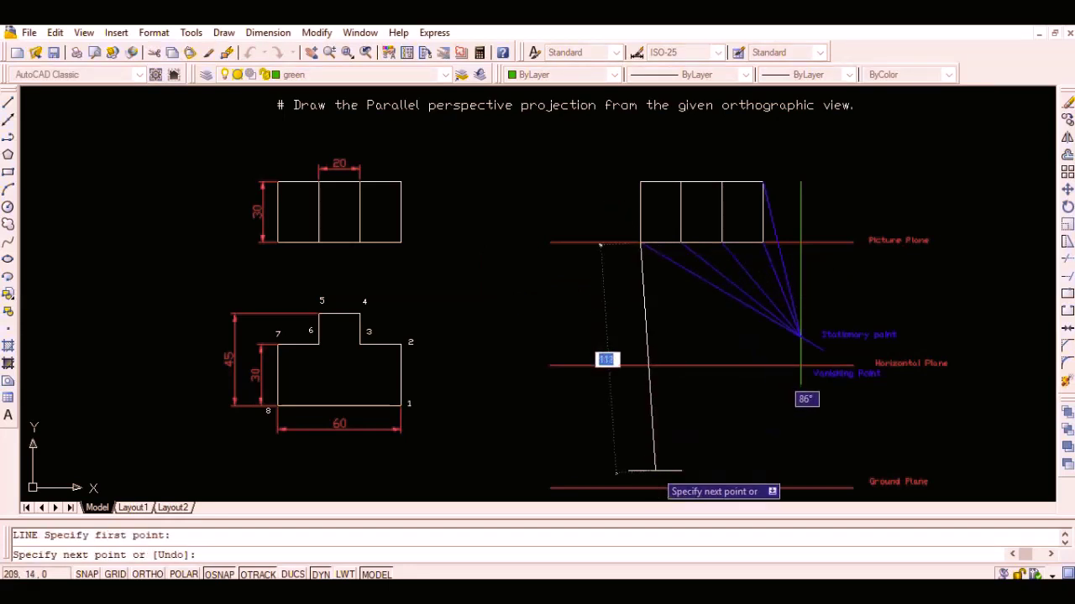
{"action": "key", "text": "F8"}
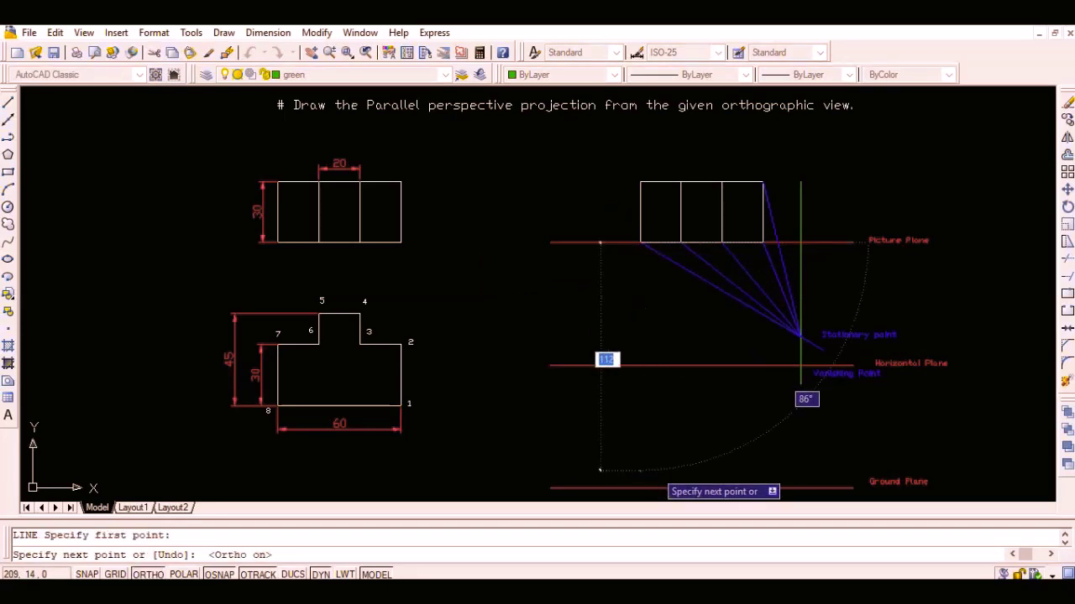
{"action": "left_click", "coordinate": [640, 487]}
{"action": "key", "text": "Return"}
{"action": "key", "text": "Return"}
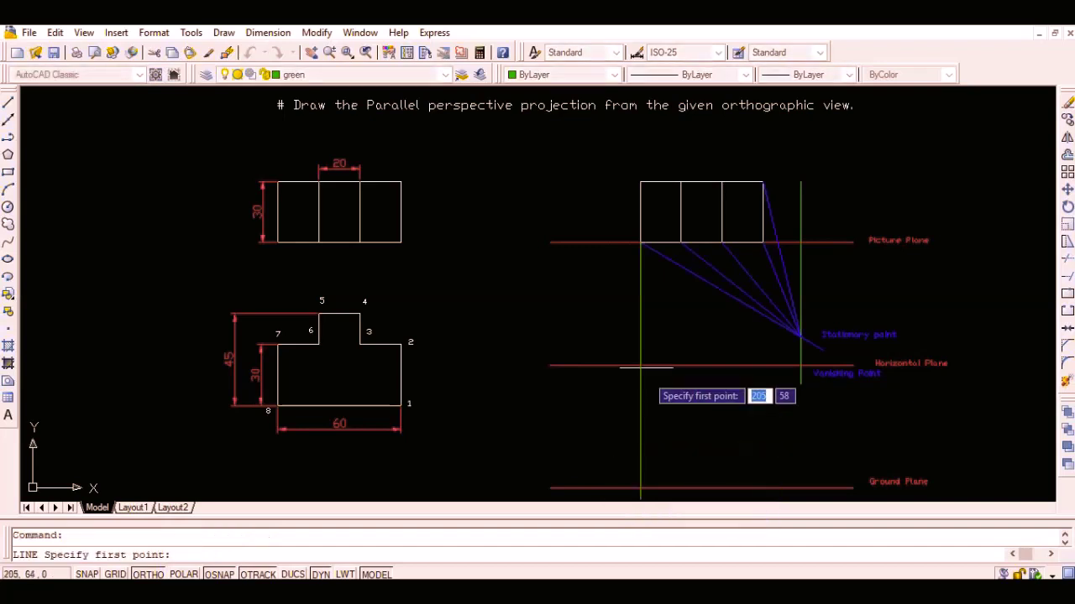
{"action": "left_click", "coordinate": [680, 243]}
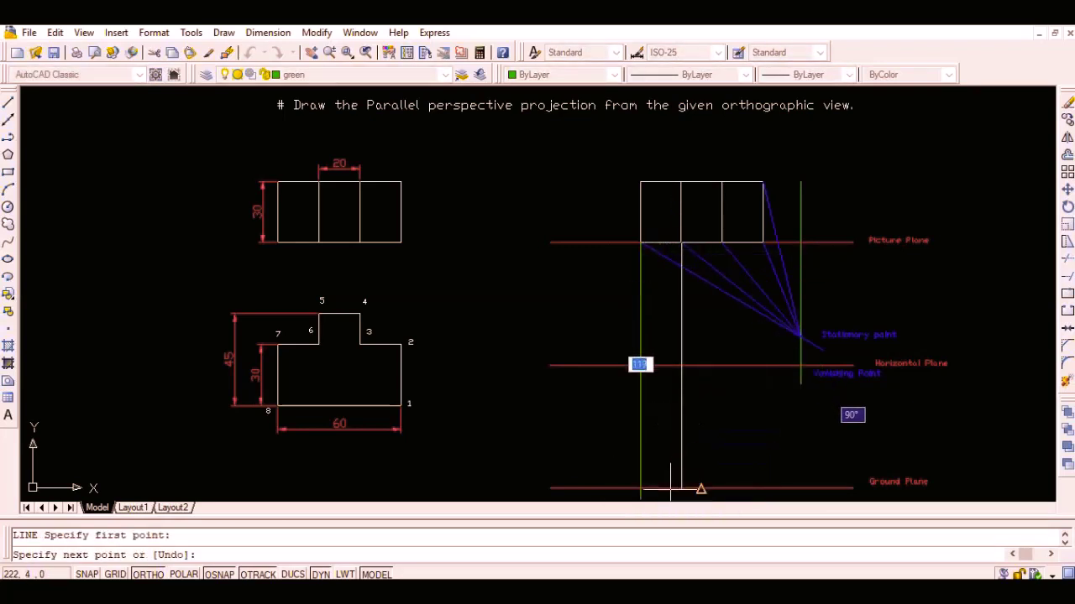
{"action": "key", "text": "Return"}
{"action": "key", "text": "Return"}
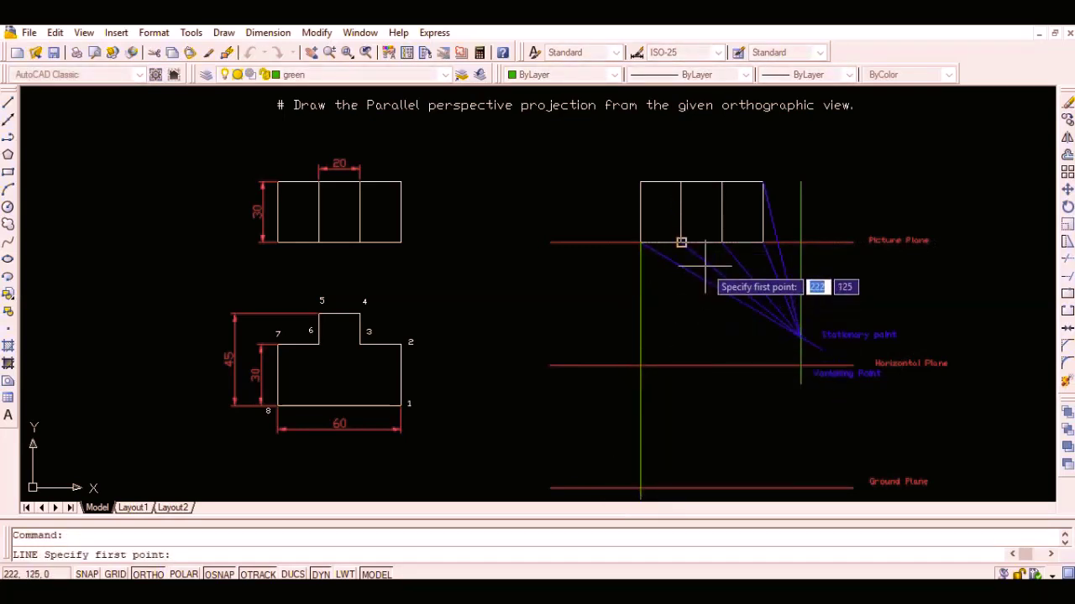
Drop vertical projectors from the remaining three picture-plane corners down to the Ground Plane.
{"action": "left_click", "coordinate": [681, 243]}
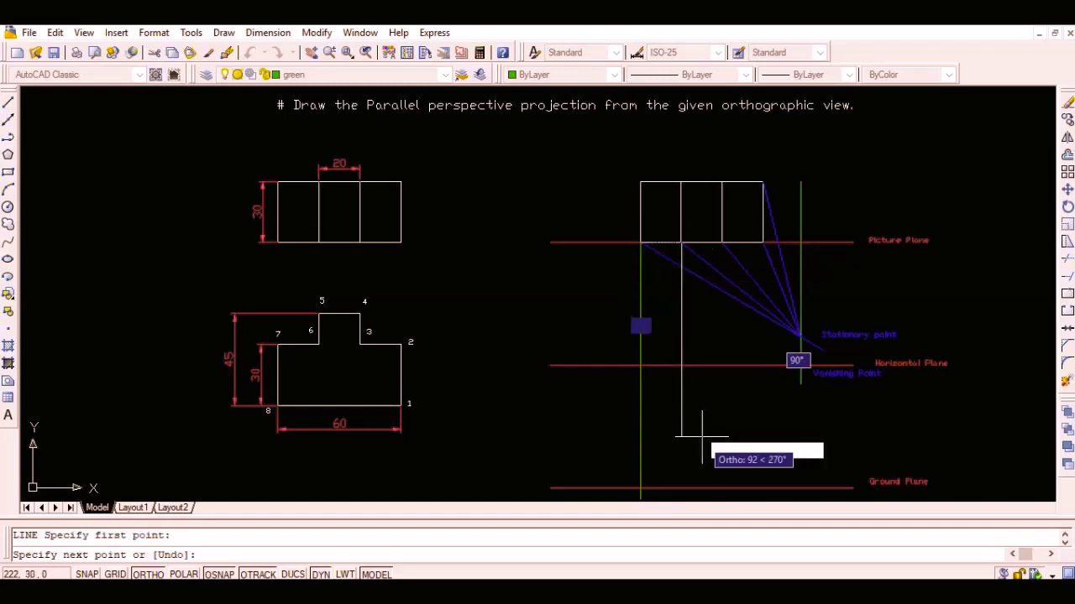
{"action": "left_click", "coordinate": [676, 494]}
{"action": "key", "text": "Return"}
{"action": "key", "text": "Return"}
{"action": "left_click", "coordinate": [721, 243]}
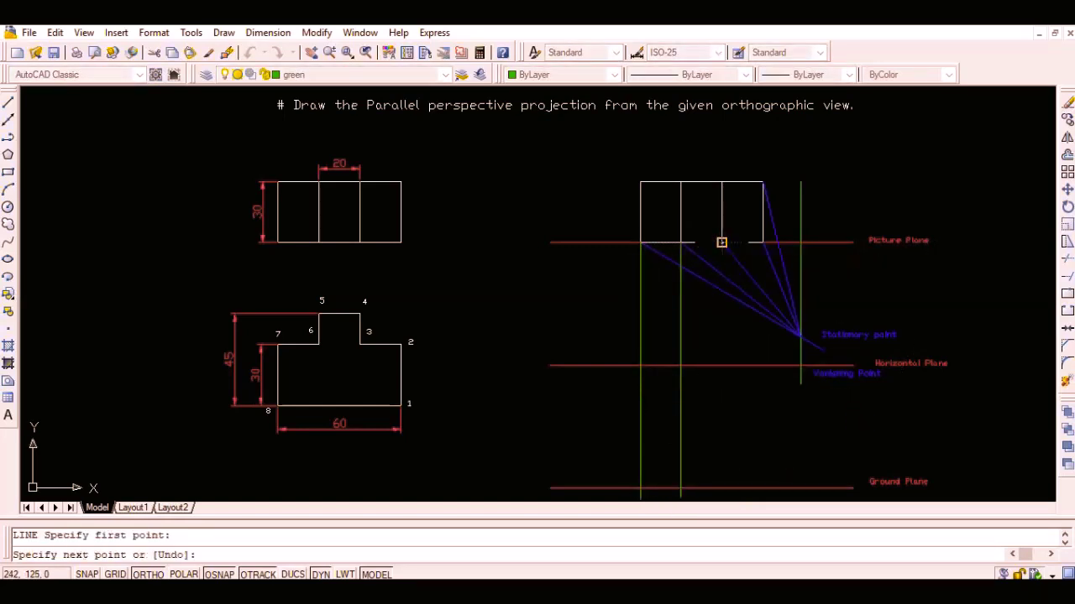
{"action": "left_click", "coordinate": [747, 493]}
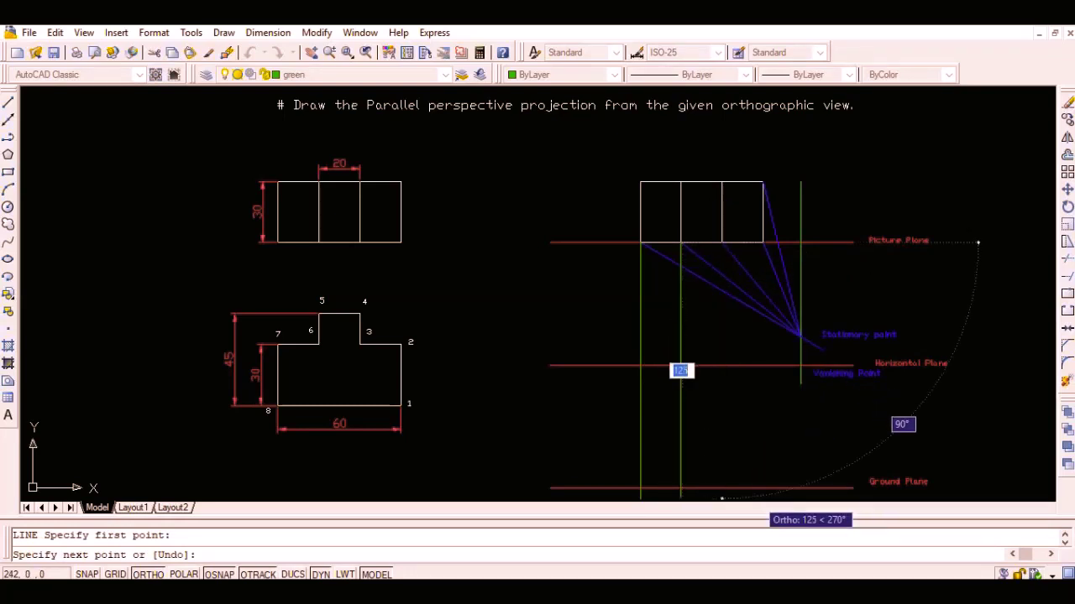
{"action": "key", "text": "Return"}
{"action": "key", "text": "Return"}
{"action": "left_click", "coordinate": [762, 242]}
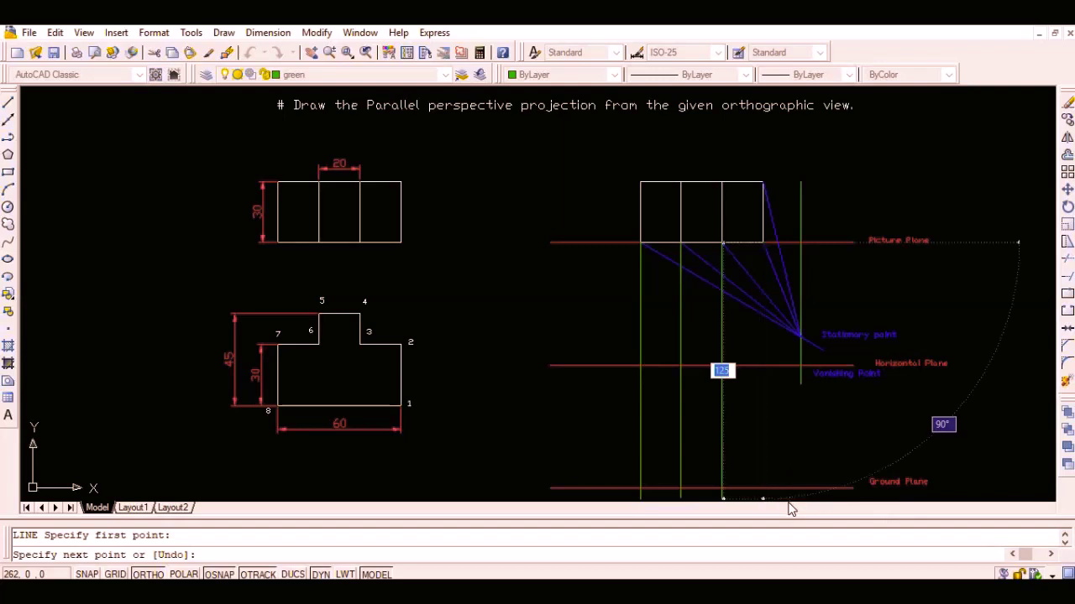
{"action": "key", "text": "Return"}
{"action": "key", "text": "Return"}
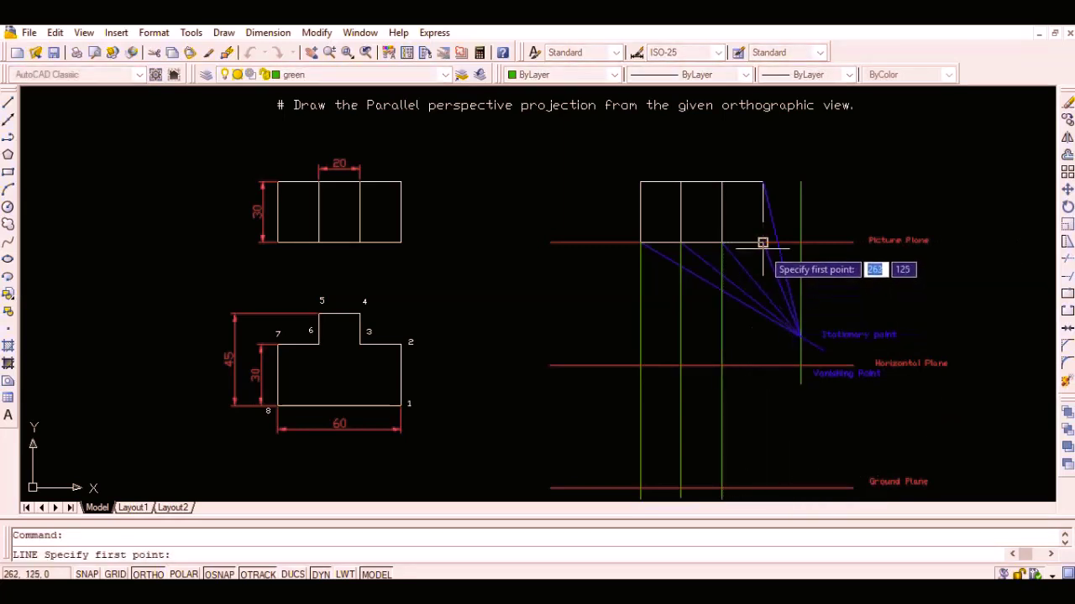
{"action": "left_click", "coordinate": [762, 243]}
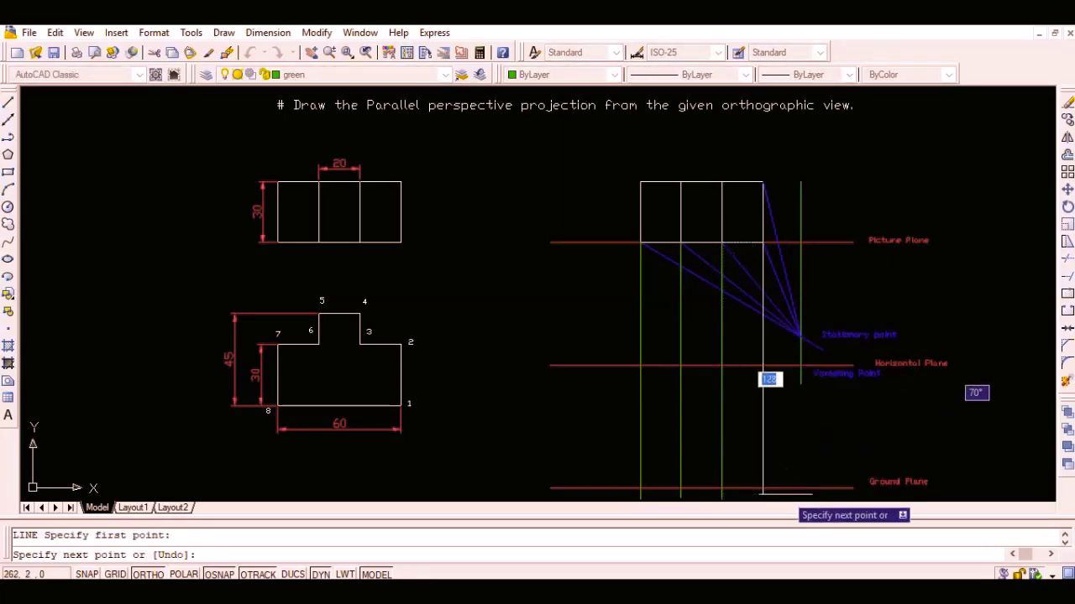
{"action": "left_click", "coordinate": [766, 500]}
{"action": "key", "text": "Return"}
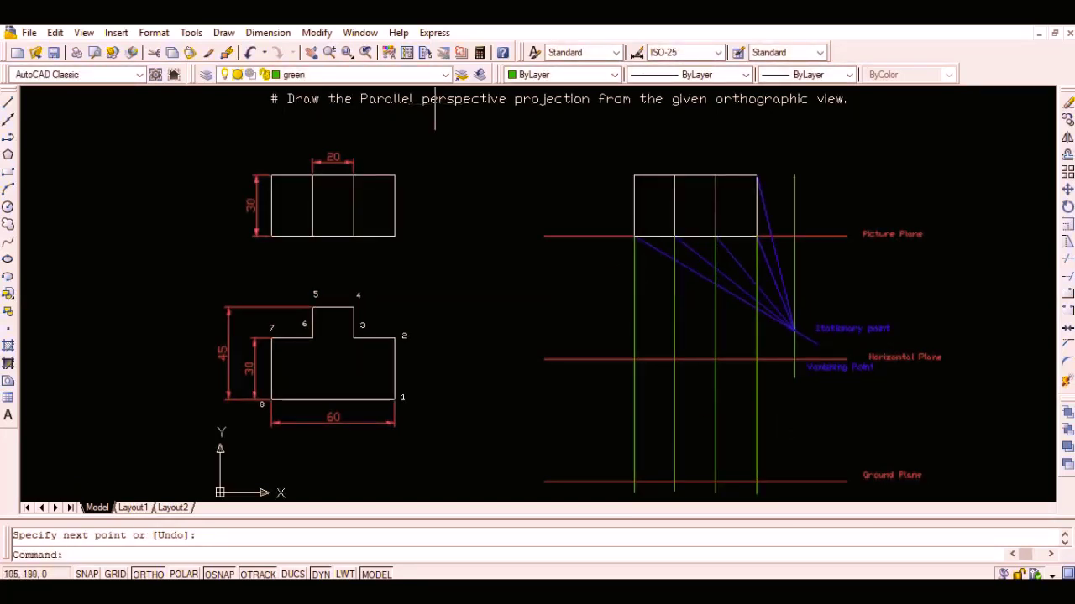
On layer 0, place text labels 8 and 1 at the outer projectors' Ground Plane ends.
{"action": "left_click", "coordinate": [445, 75]}
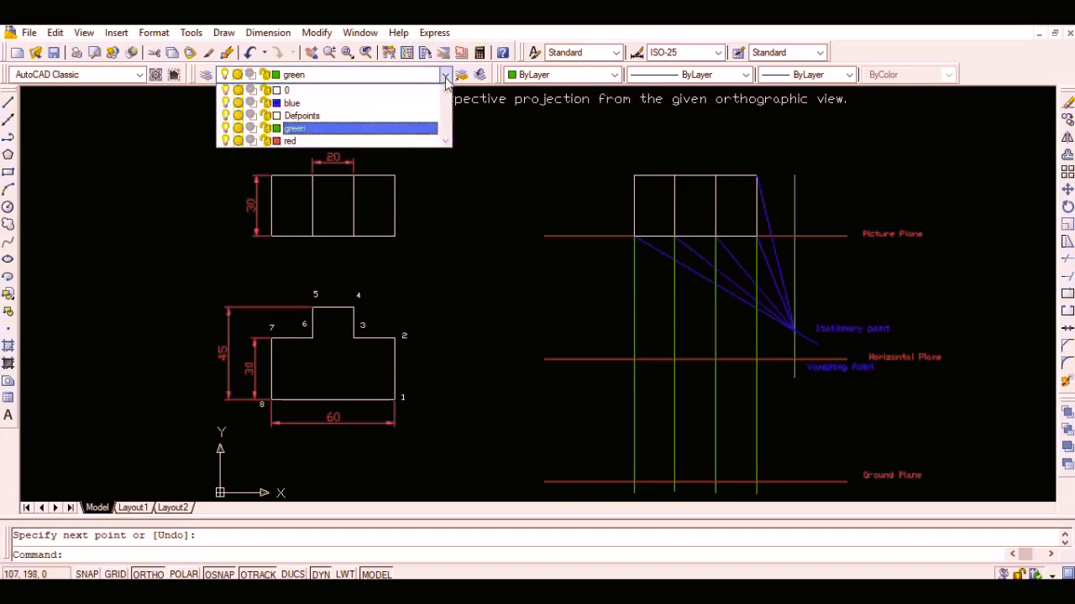
{"action": "left_click", "coordinate": [399, 93]}
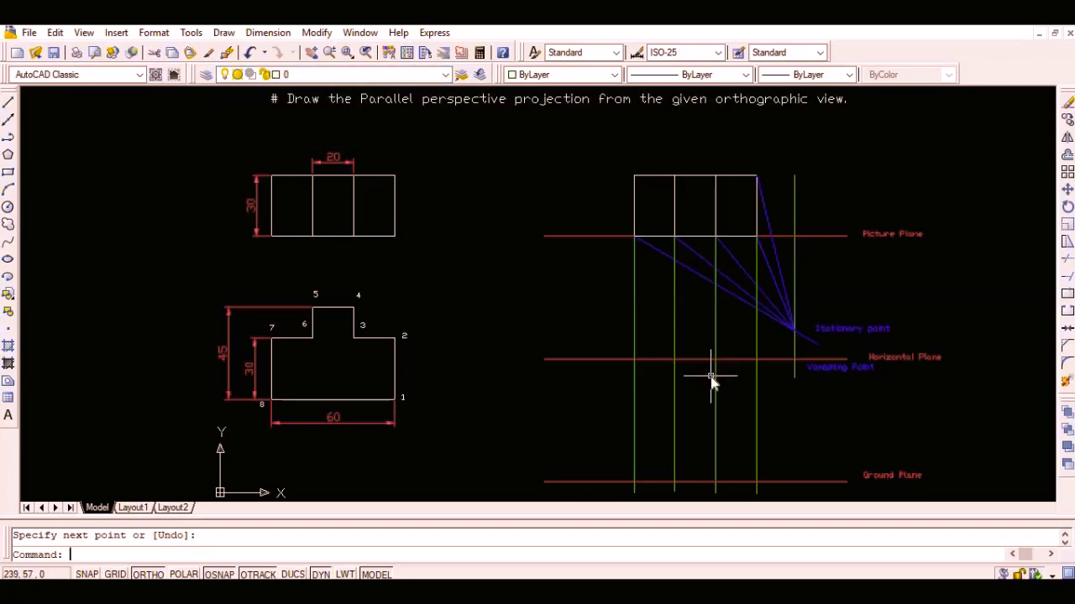
{"action": "type", "text": "text"}
{"action": "key", "text": "Return"}
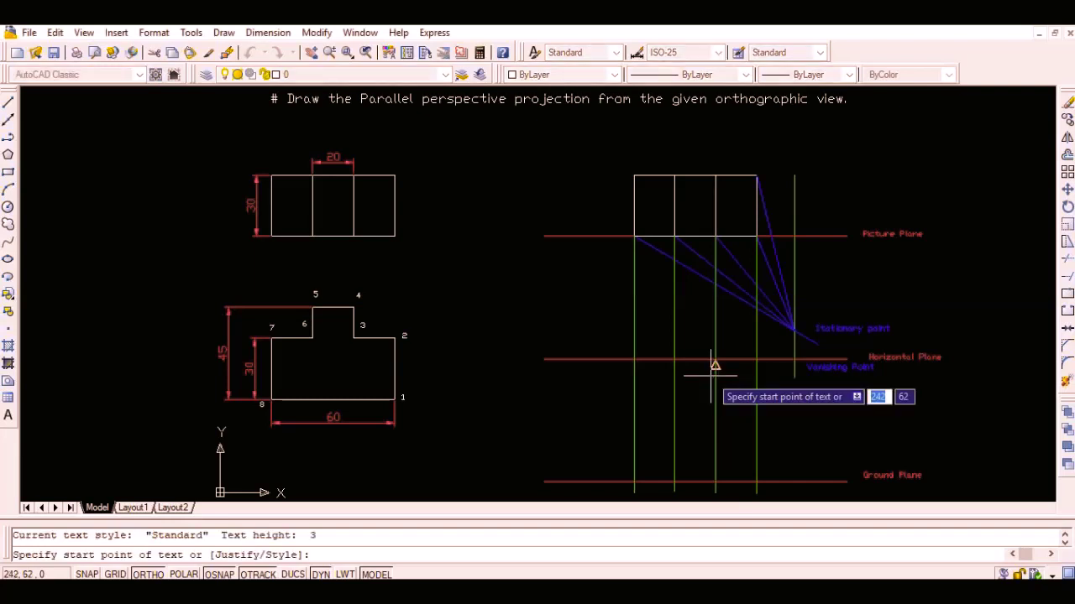
{"action": "left_click", "coordinate": [613, 494]}
{"action": "key", "text": "Return"}
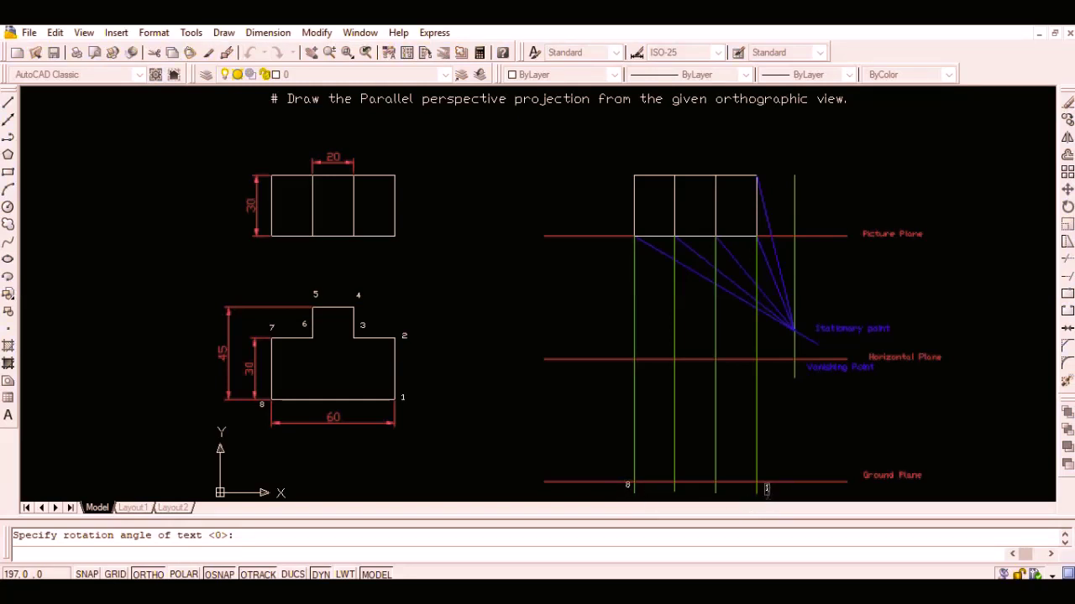
{"action": "key", "text": "Return"}
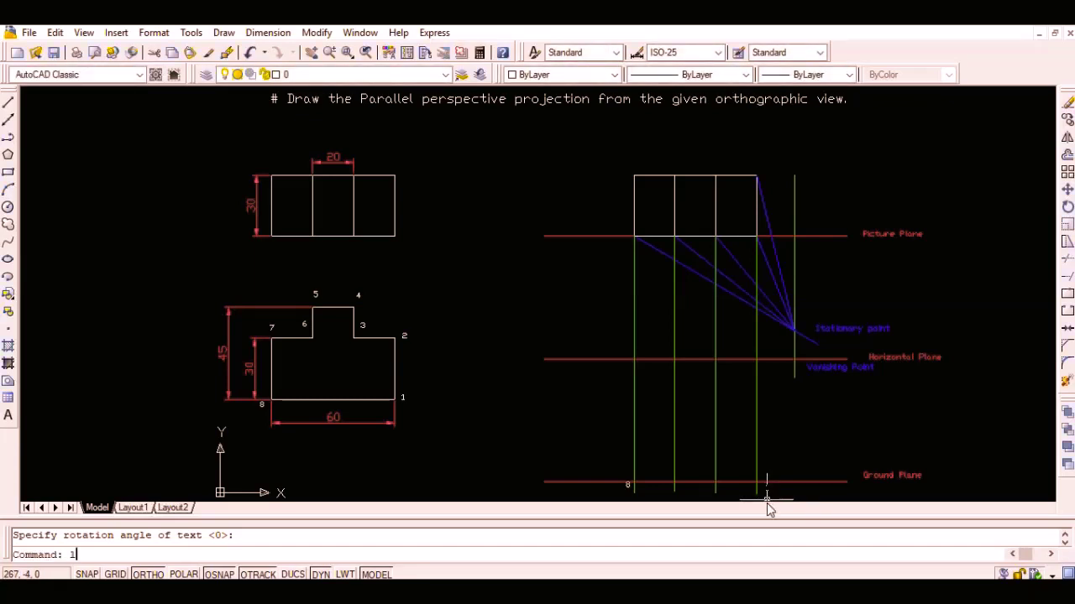
{"action": "type", "text": "l"}
{"action": "key", "text": "Return"}
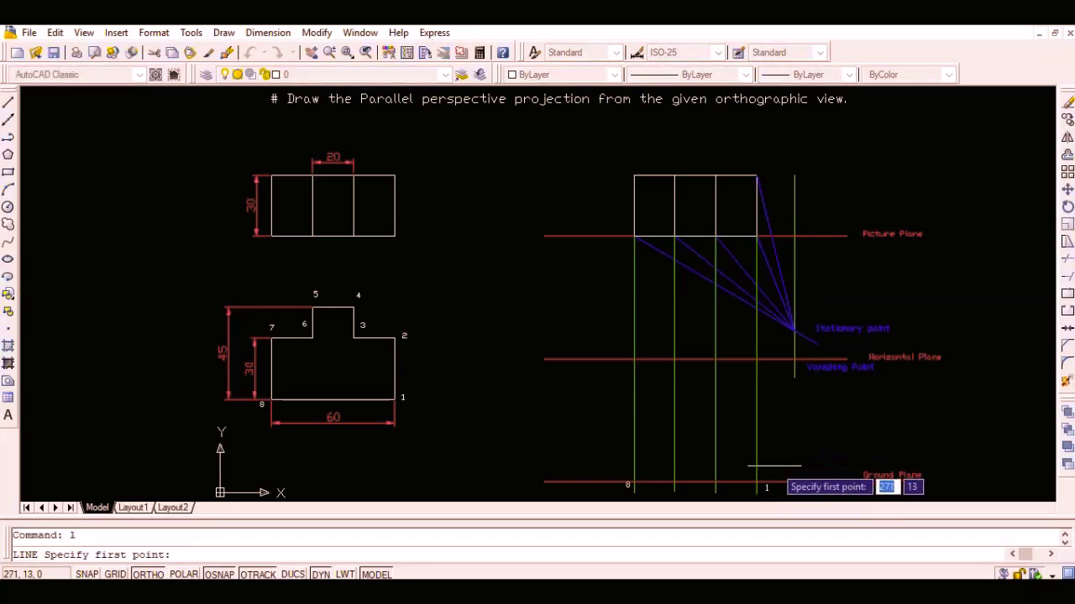
Draw the base from point 1 to point 8, then the 30 side, a 20 segment and the 15 rise.
{"action": "left_click", "coordinate": [756, 484]}
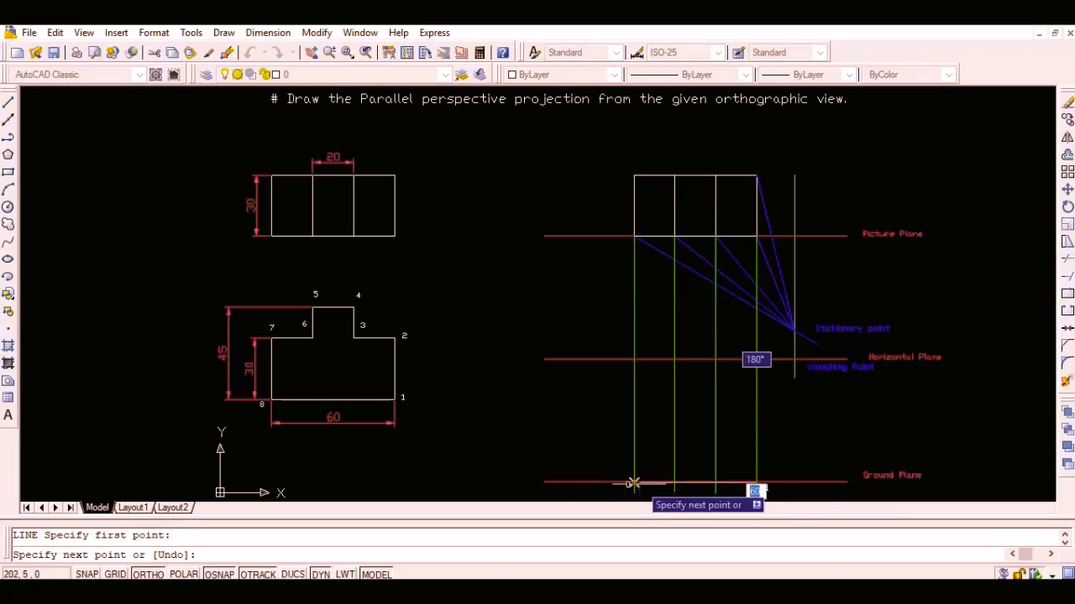
{"action": "left_click", "coordinate": [633, 483]}
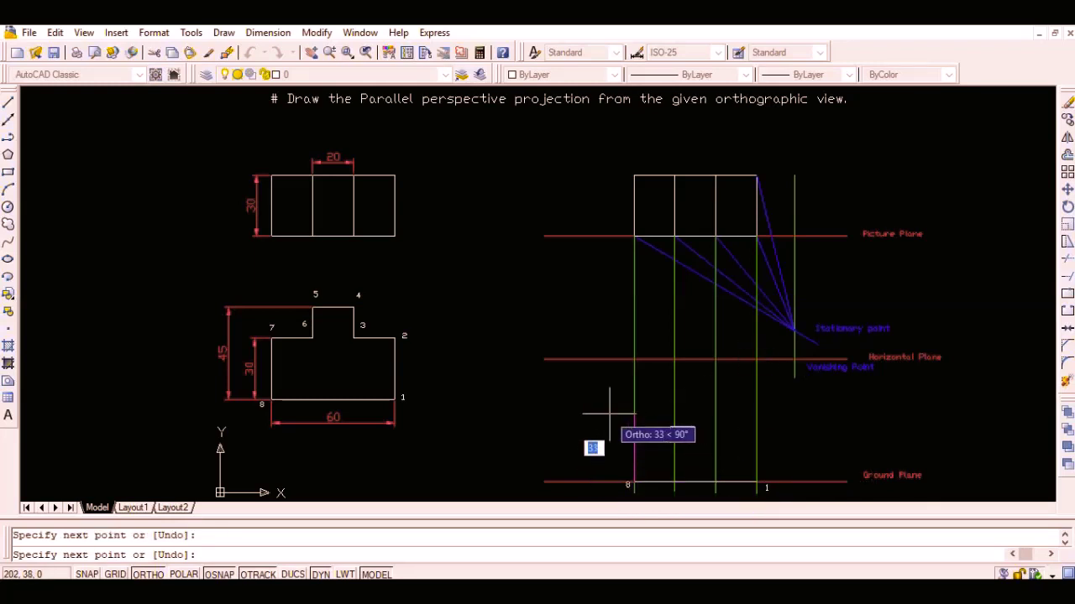
{"action": "type", "text": "30"}
{"action": "key", "text": "Return"}
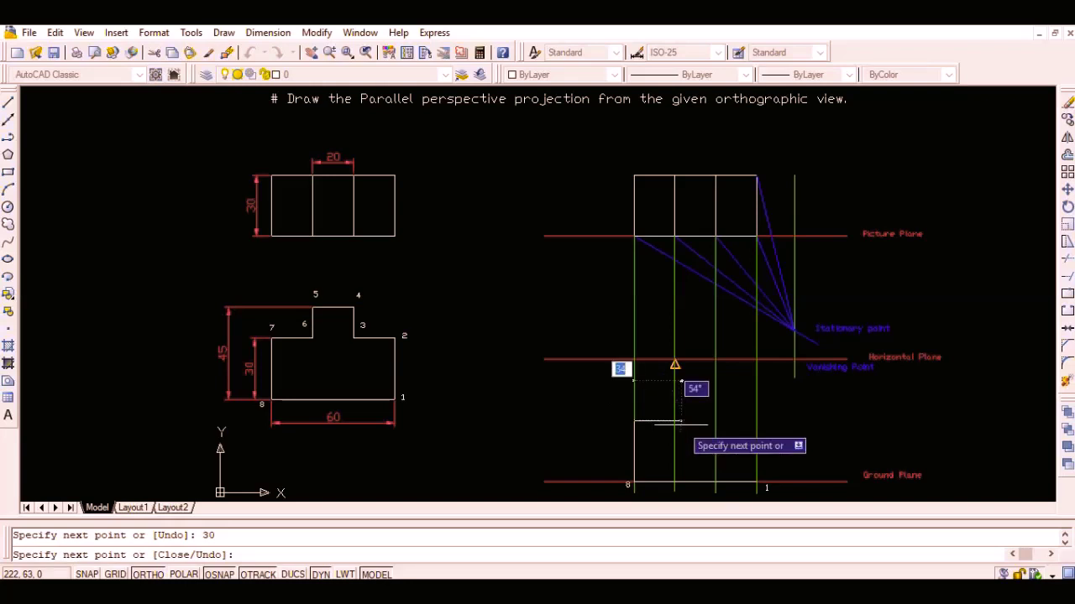
{"action": "type", "text": "20"}
{"action": "key", "text": "Return"}
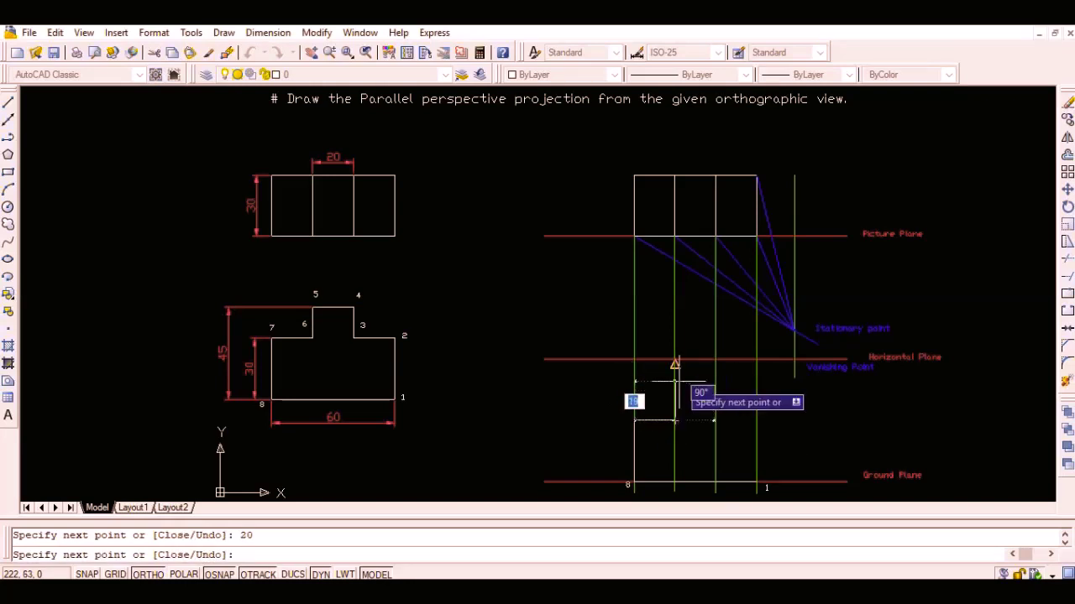
{"action": "type", "text": "15"}
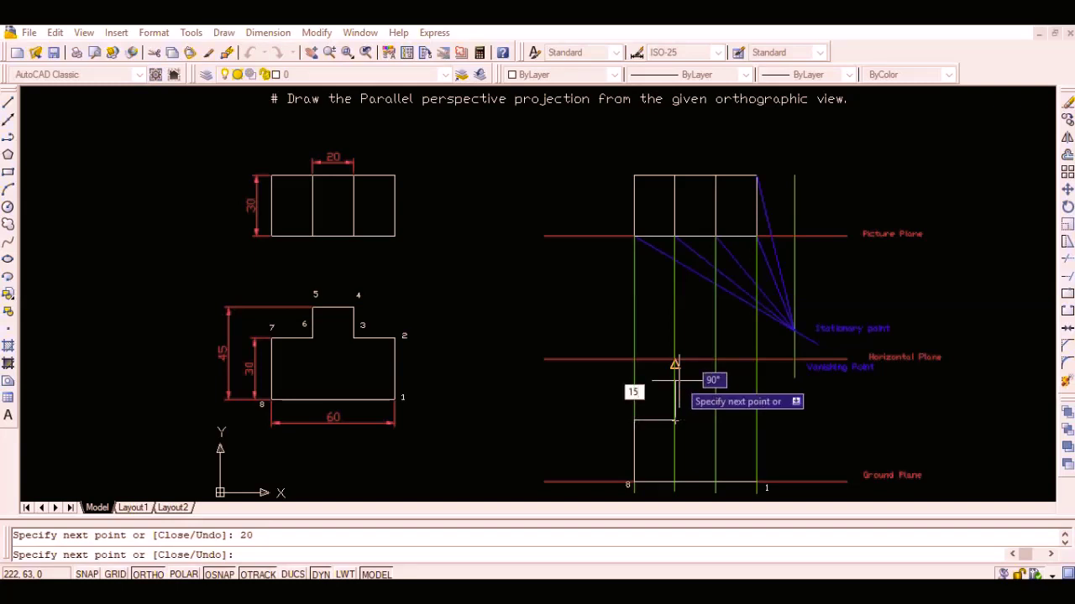
{"action": "key", "text": "Return"}
Finish the 20 step top, 15 drop and last 20 segment, closing the outline back at point 1.
{"action": "type", "text": "20"}
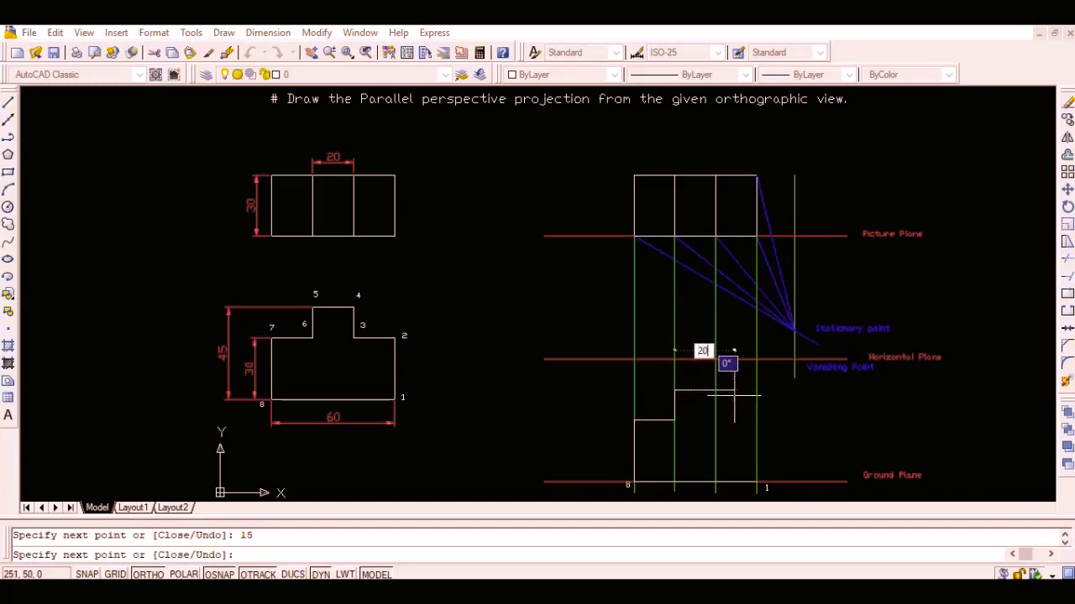
{"action": "key", "text": "Return"}
{"action": "type", "text": "1"}
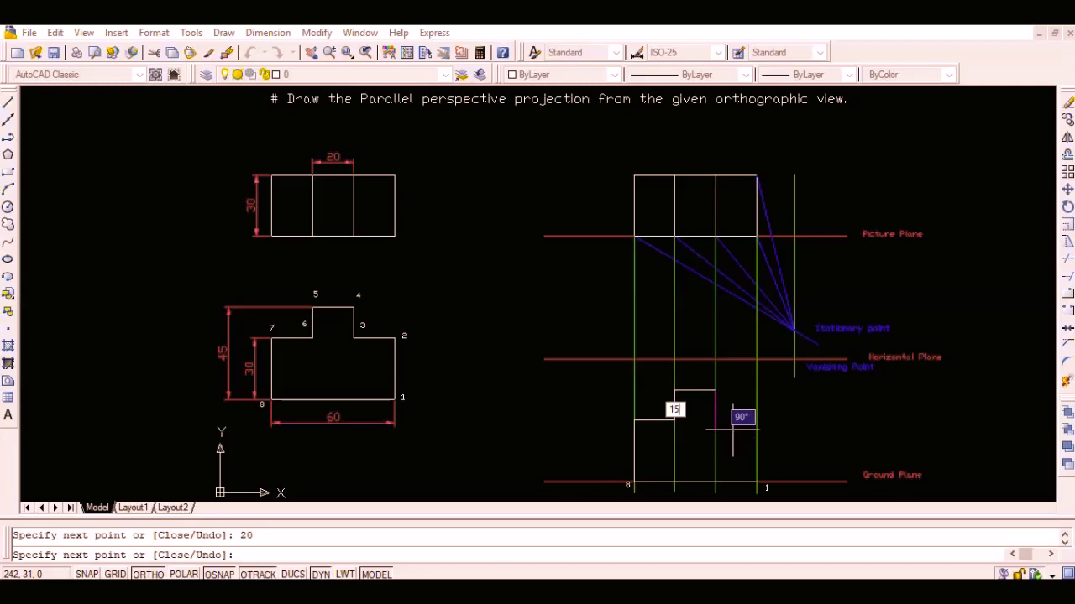
{"action": "type", "text": "5"}
{"action": "key", "text": "Return"}
{"action": "type", "text": "2"}
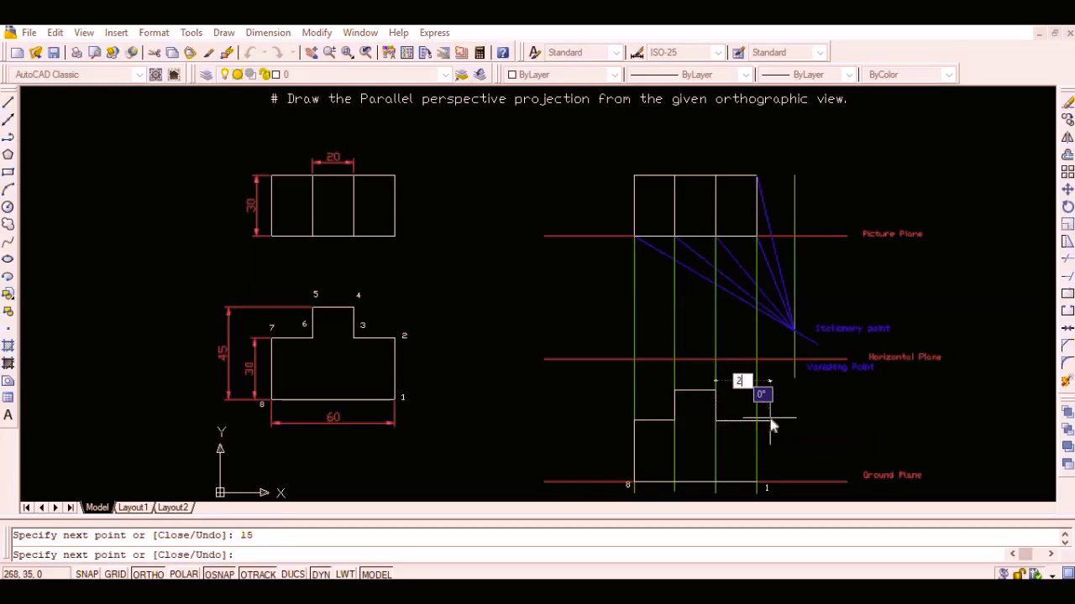
{"action": "type", "text": "0"}
{"action": "key", "text": "Return"}
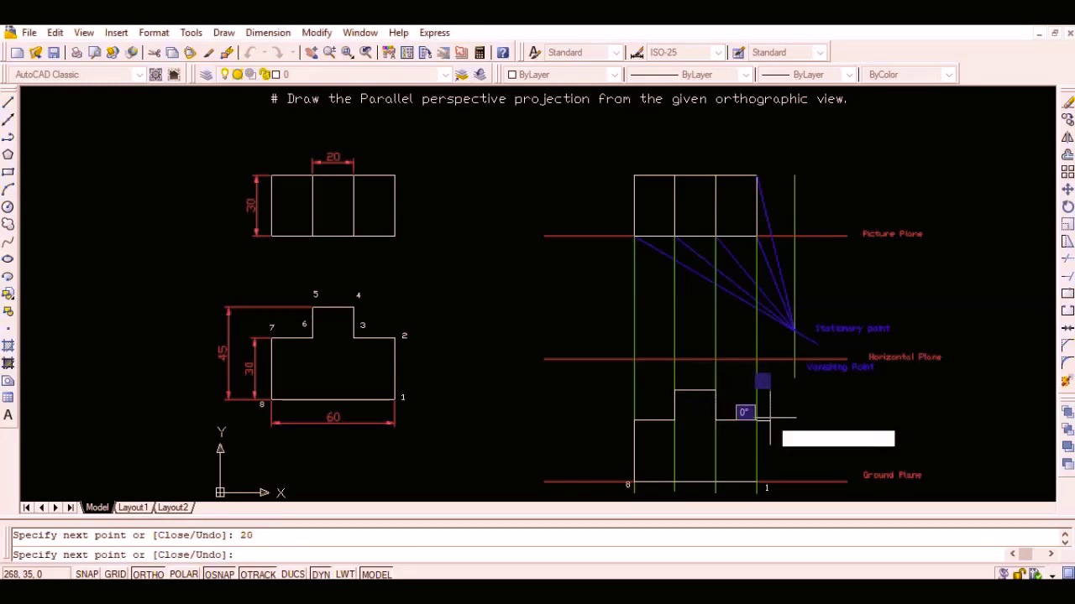
{"action": "left_click", "coordinate": [755, 483]}
{"action": "key", "text": "Return"}
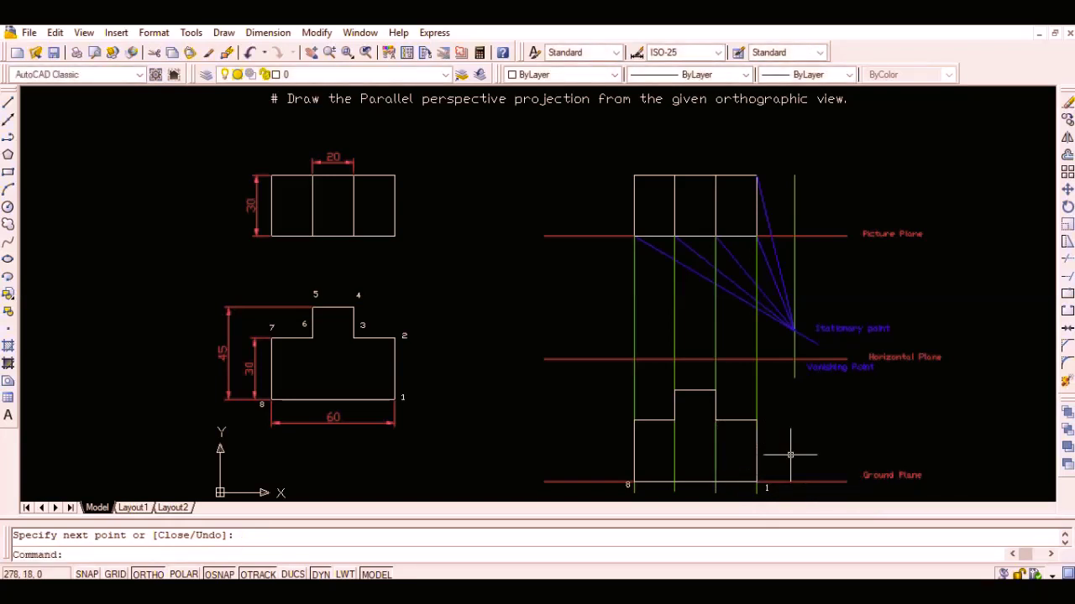
Number the stepped outline's corners 2 through 7 with TEXT at the default height.
{"action": "type", "text": "text"}
{"action": "key", "text": "Return"}
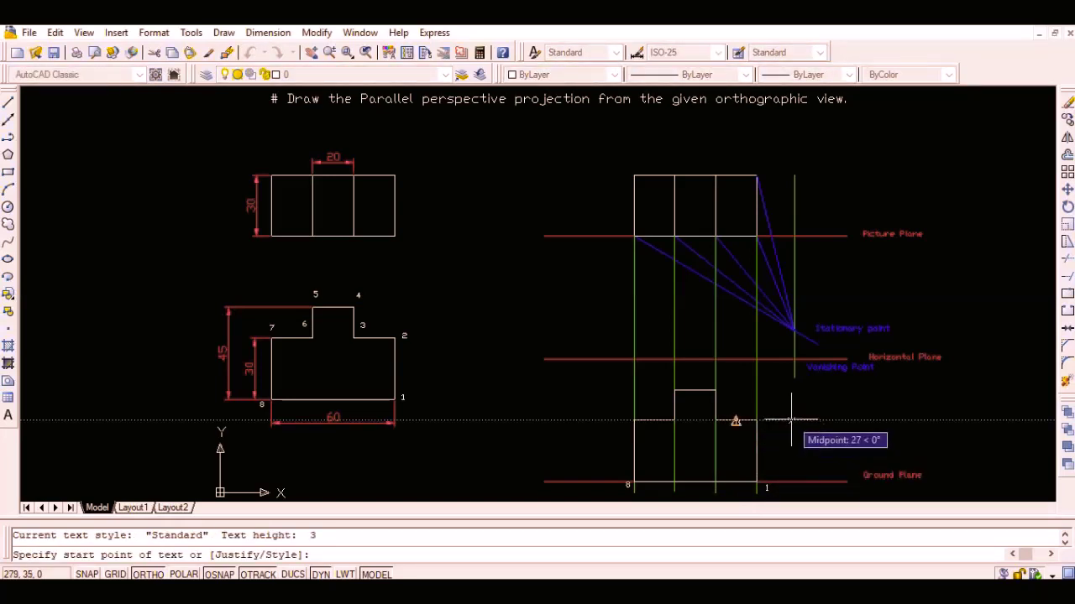
{"action": "left_click", "coordinate": [776, 420]}
{"action": "key", "text": "Return"}
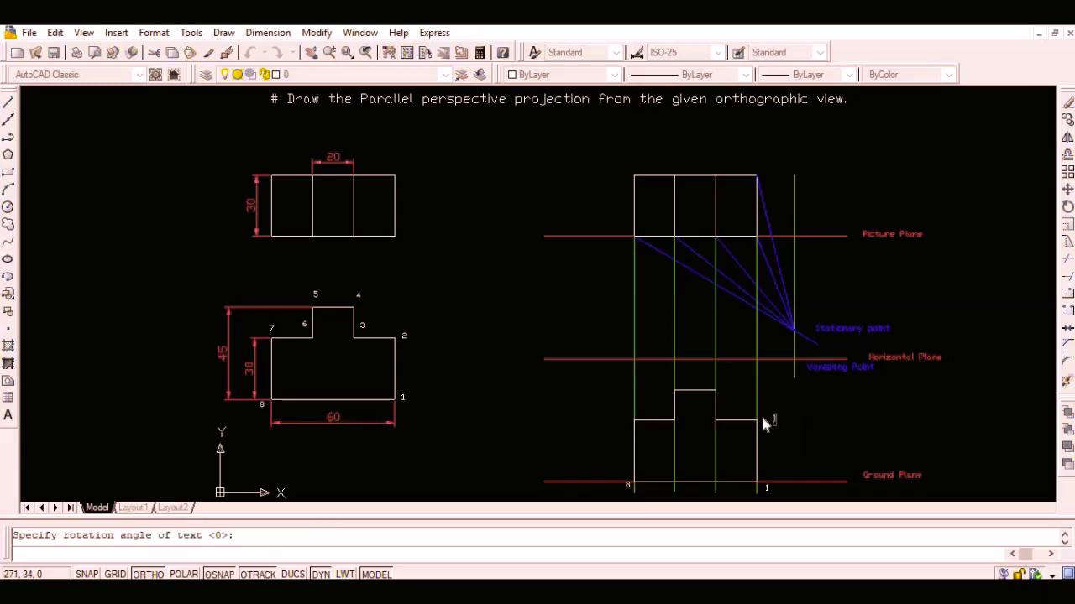
{"action": "left_click", "coordinate": [721, 387]}
{"action": "type", "text": "4"}
{"action": "left_click", "coordinate": [680, 387]}
{"action": "type", "text": "5"}
{"action": "type", "text": "7"}
{"action": "key", "text": "Return"}
{"action": "key", "text": "Return"}
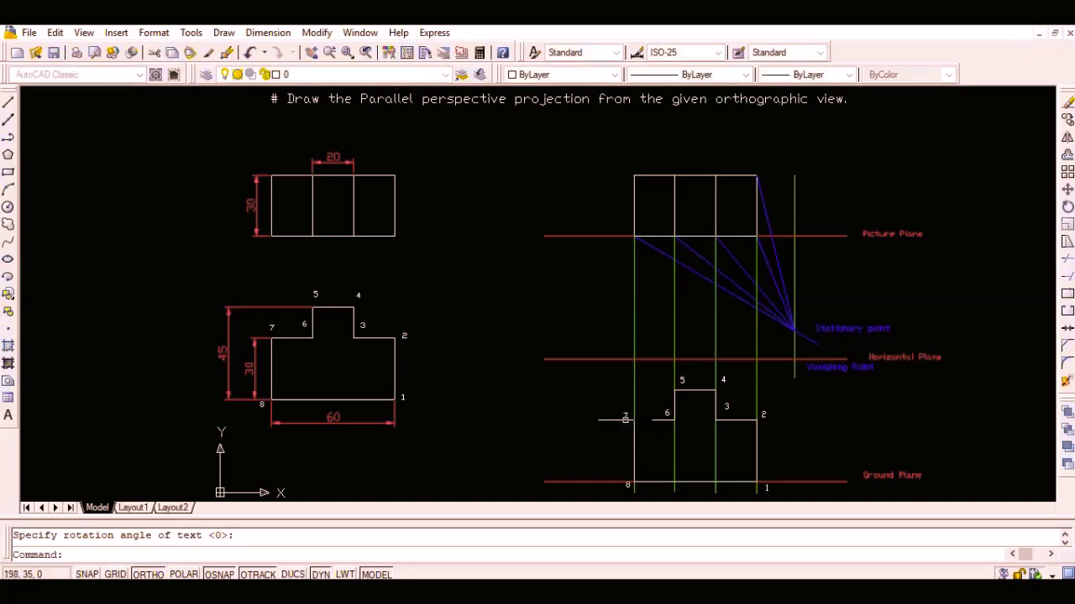
{"action": "left_click", "coordinate": [446, 75]}
On the blue layer, draw a line from corner 1 to the Vanishing Point with Ortho off.
{"action": "left_click", "coordinate": [427, 102]}
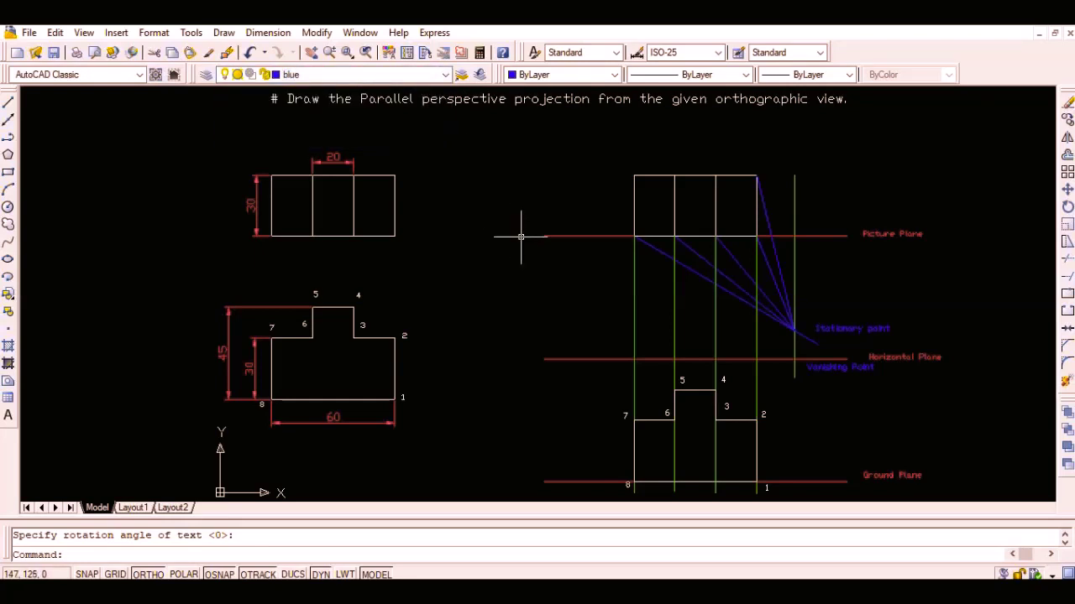
{"action": "type", "text": "l"}
{"action": "key", "text": "Return"}
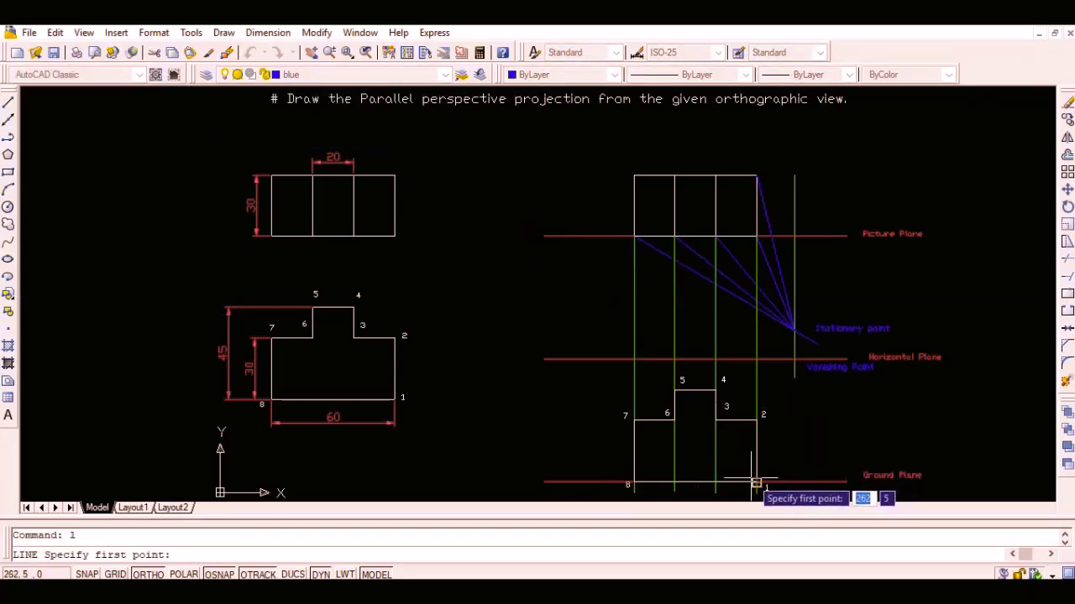
{"action": "left_click", "coordinate": [755, 484]}
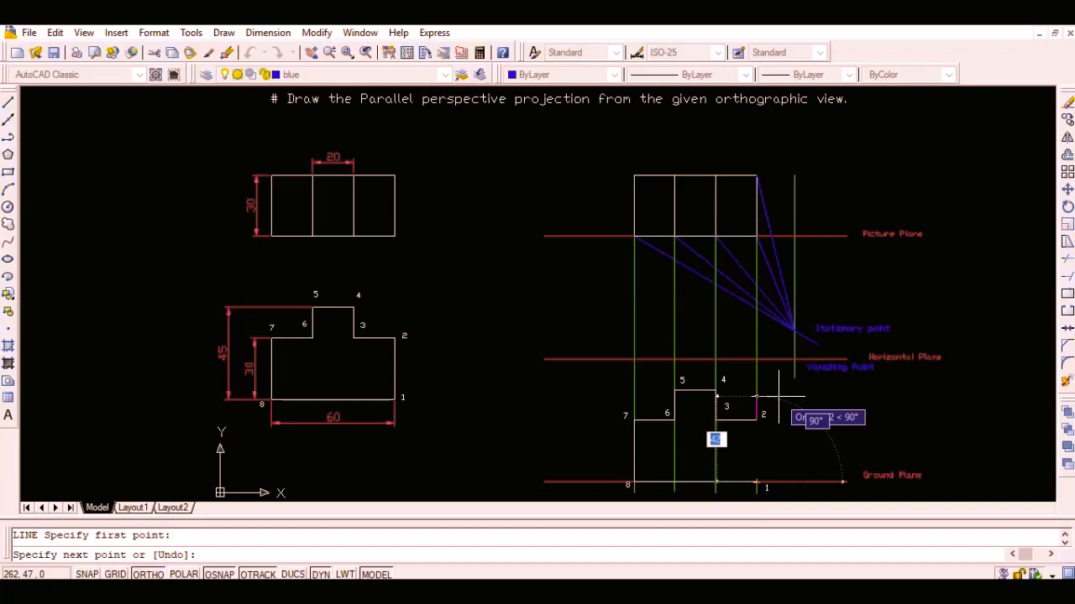
{"action": "key", "text": "F8"}
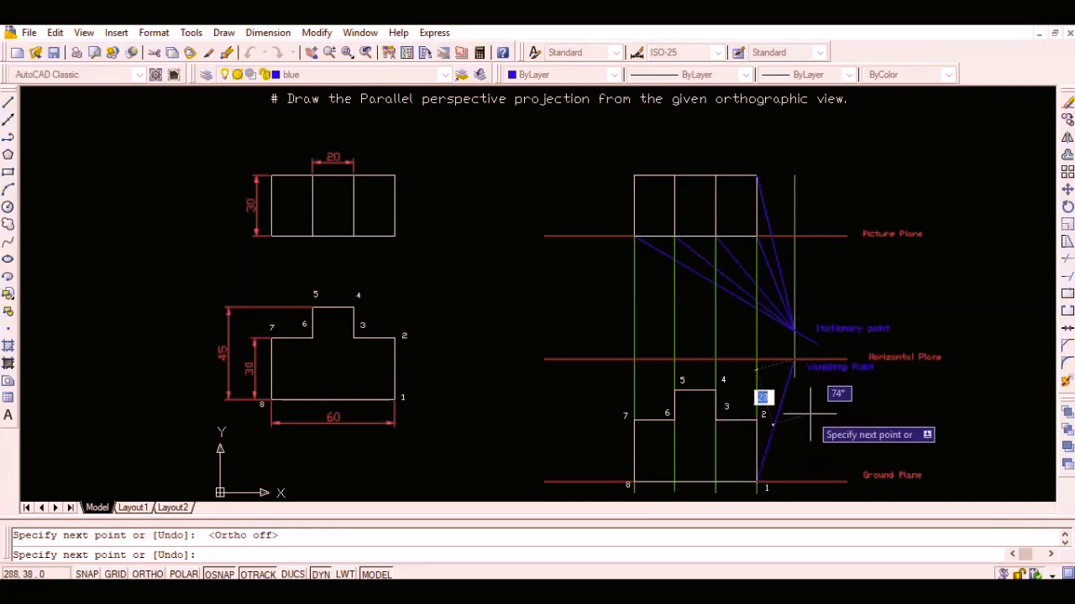
{"action": "left_click", "coordinate": [810, 411]}
{"action": "key", "text": "Return"}
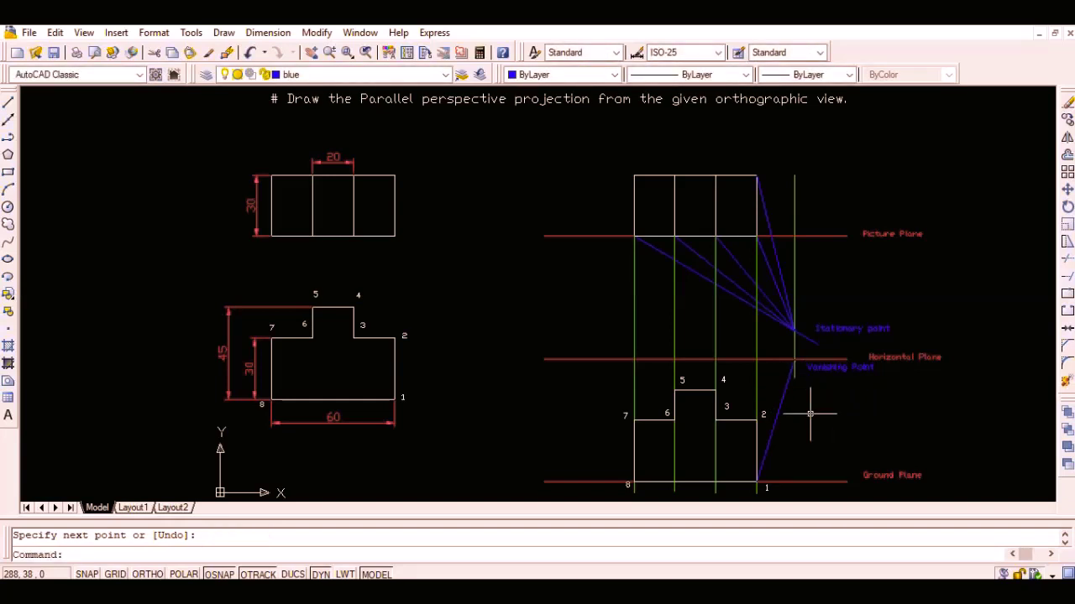
{"action": "left_click", "coordinate": [445, 75]}
On the green layer, draw a vertical projector from the picture plane toward the ground plane, then undo it.
{"action": "left_click", "coordinate": [420, 127]}
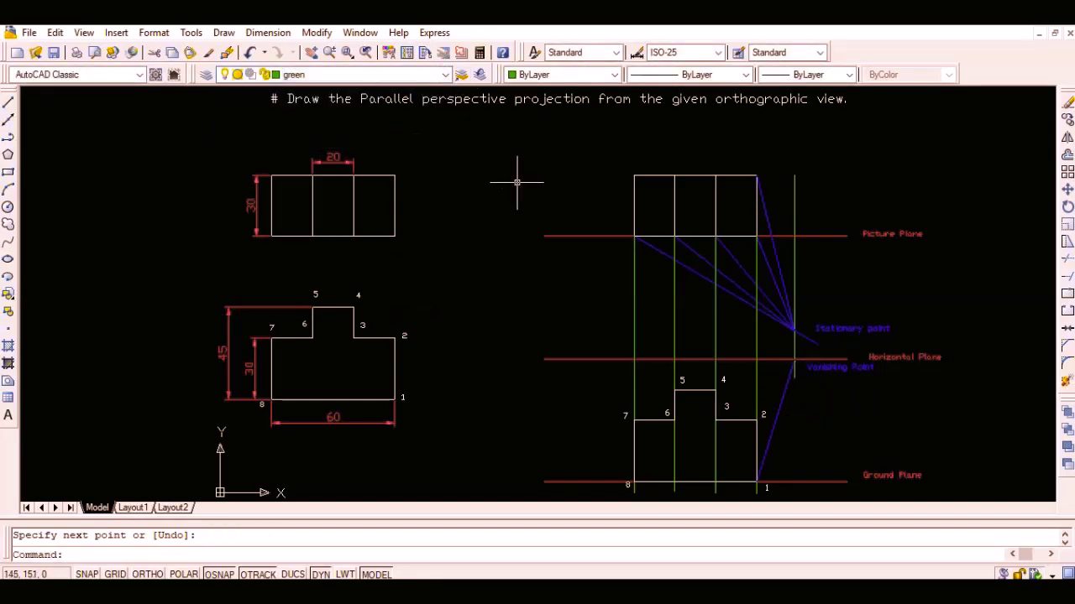
{"action": "type", "text": "l"}
{"action": "key", "text": "Return"}
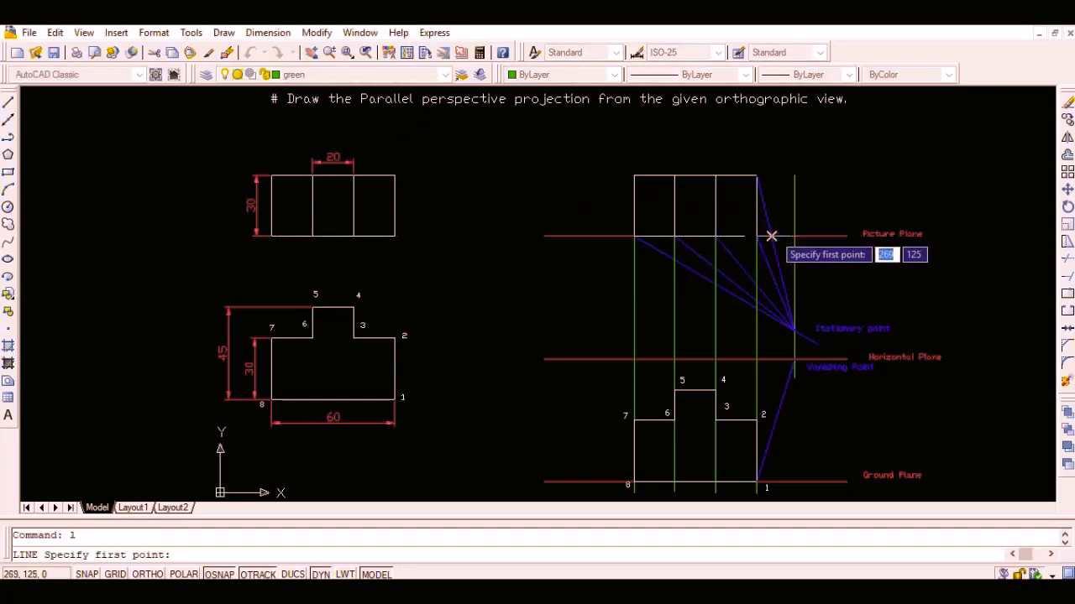
{"action": "left_click", "coordinate": [771, 236]}
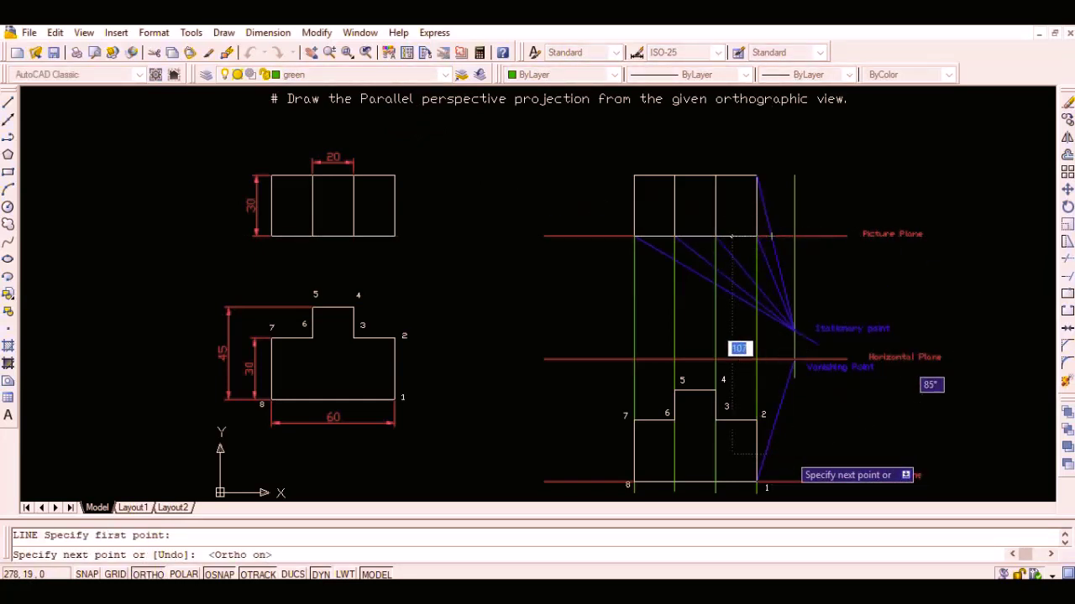
{"action": "left_click", "coordinate": [772, 453]}
{"action": "key", "text": "Return"}
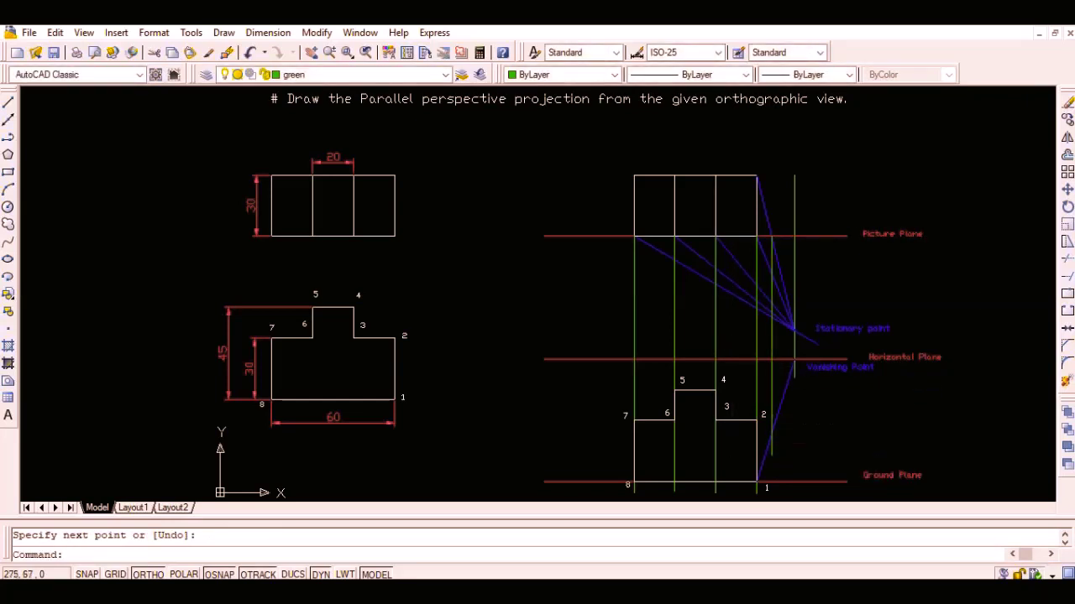
{"action": "key", "text": "ctrl+z"}
Make blue the current layer and begin a new line.
{"action": "left_click", "coordinate": [446, 75]}
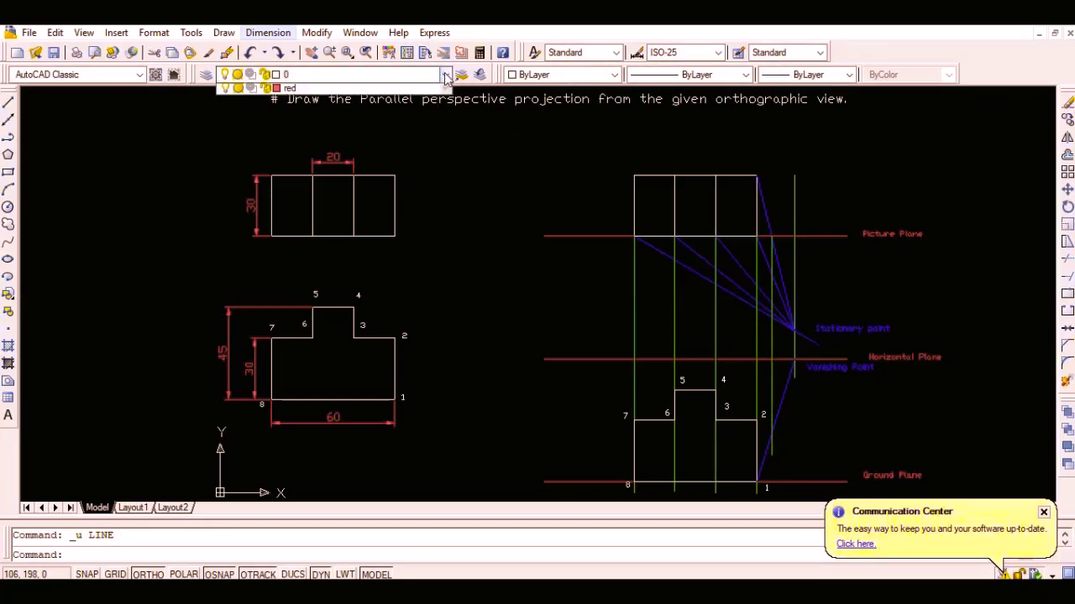
{"action": "left_click", "coordinate": [432, 104]}
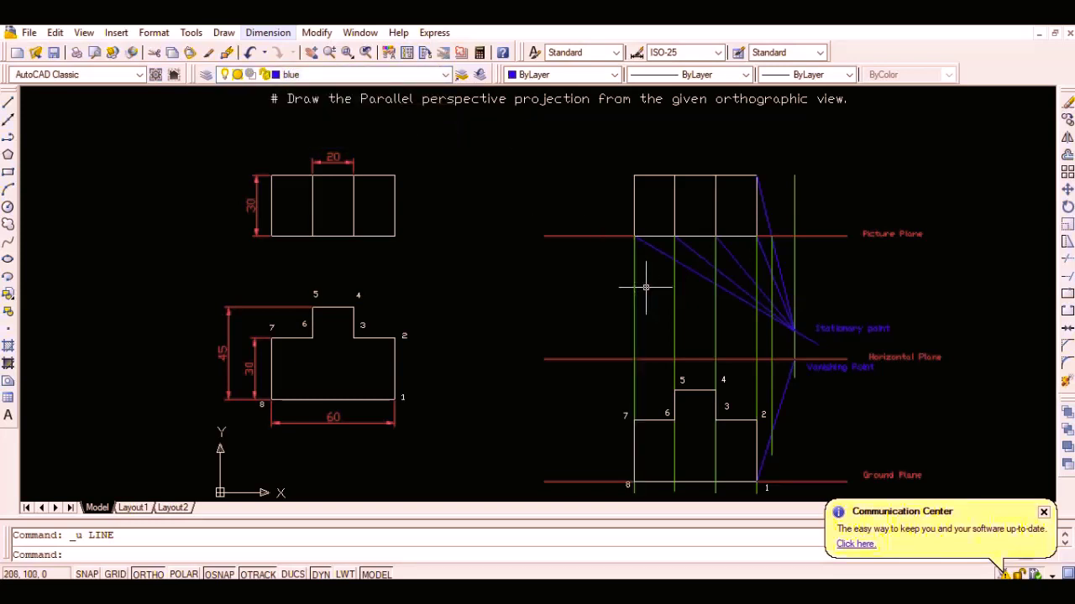
{"action": "type", "text": "l"}
{"action": "key", "text": "Return"}
With Ortho off, draw blue lines from corners 2 and 4 to the vanishing point.
{"action": "left_click", "coordinate": [757, 420]}
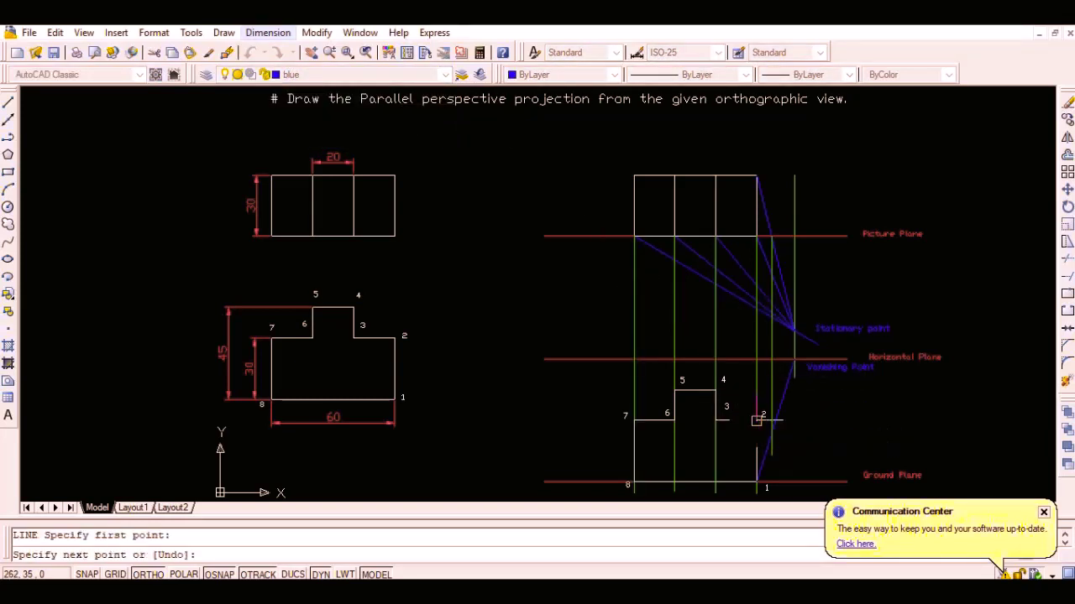
{"action": "key", "text": "F8"}
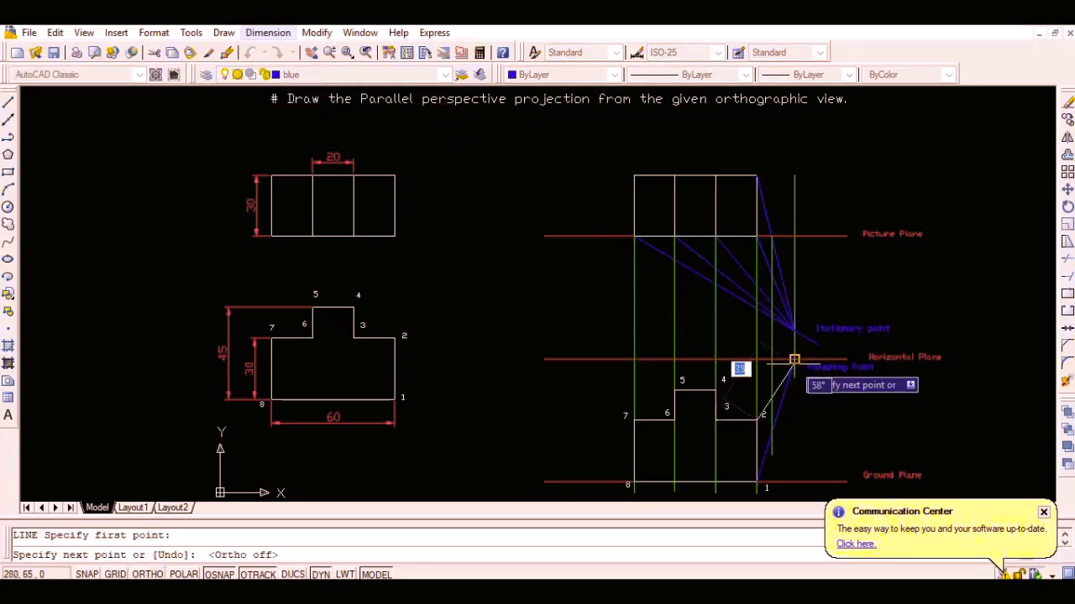
{"action": "left_click", "coordinate": [794, 359]}
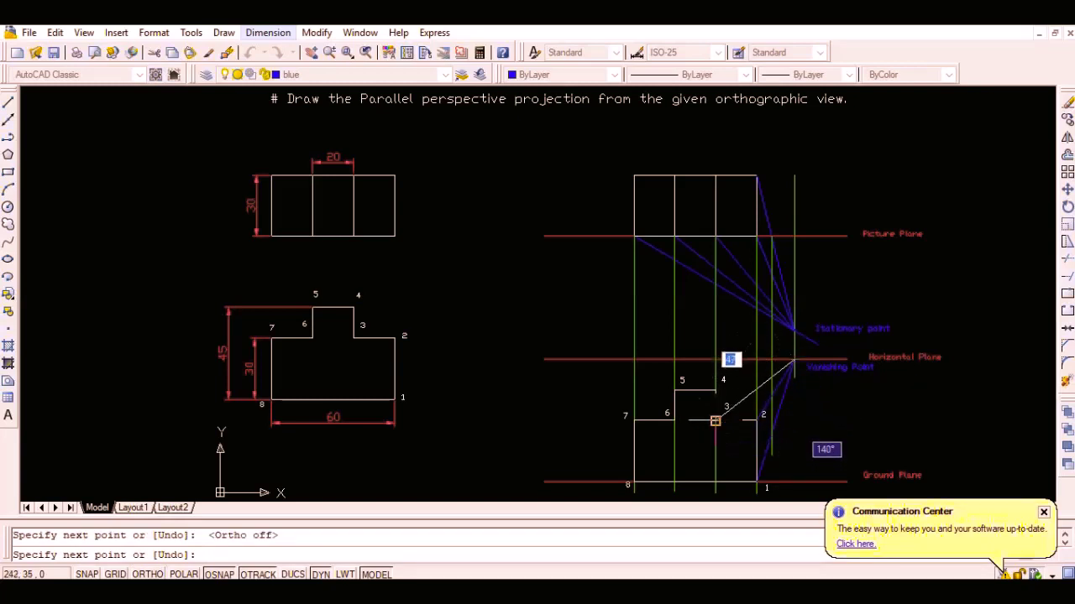
{"action": "key", "text": "Return"}
{"action": "key", "text": "Return"}
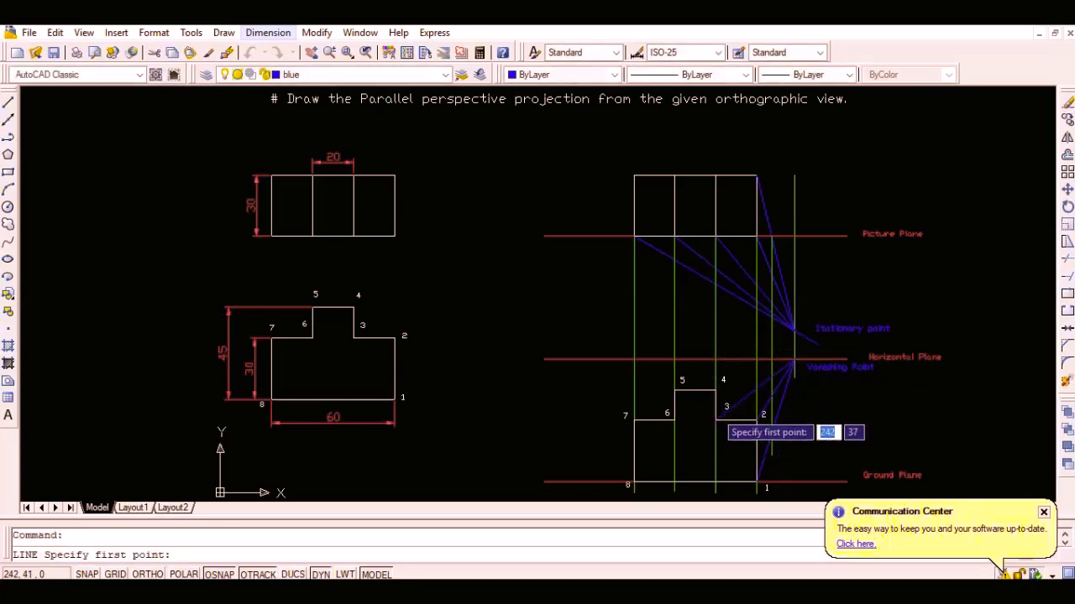
{"action": "left_click", "coordinate": [715, 391]}
{"action": "left_click", "coordinate": [794, 359]}
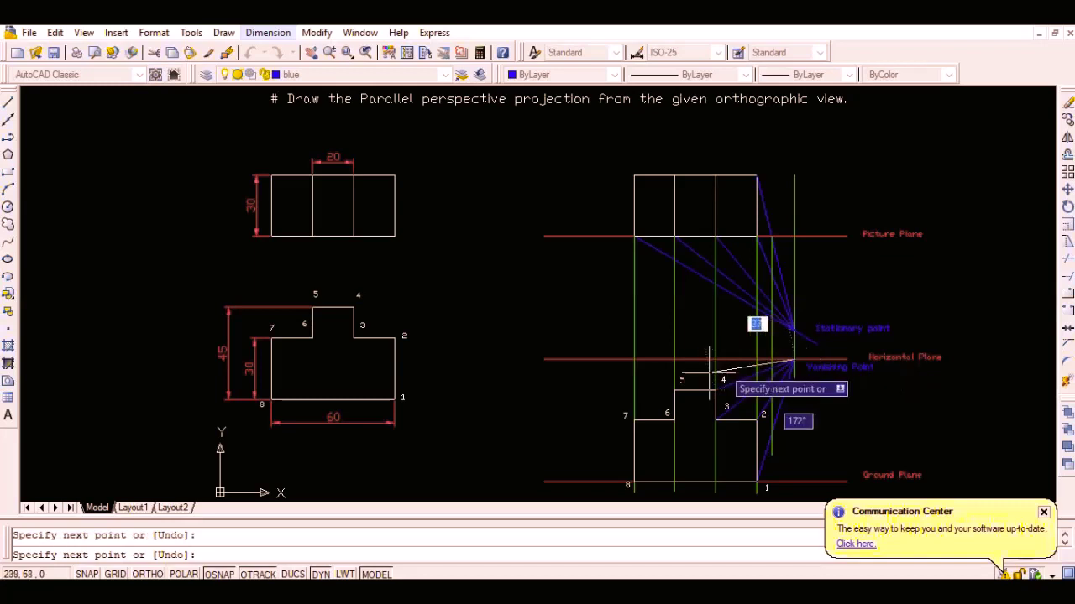
Draw a line from corner 7 to the vanishing point and back to corner 6, then zoom out to the ground plane.
{"action": "key", "text": "Return"}
{"action": "key", "text": "Return"}
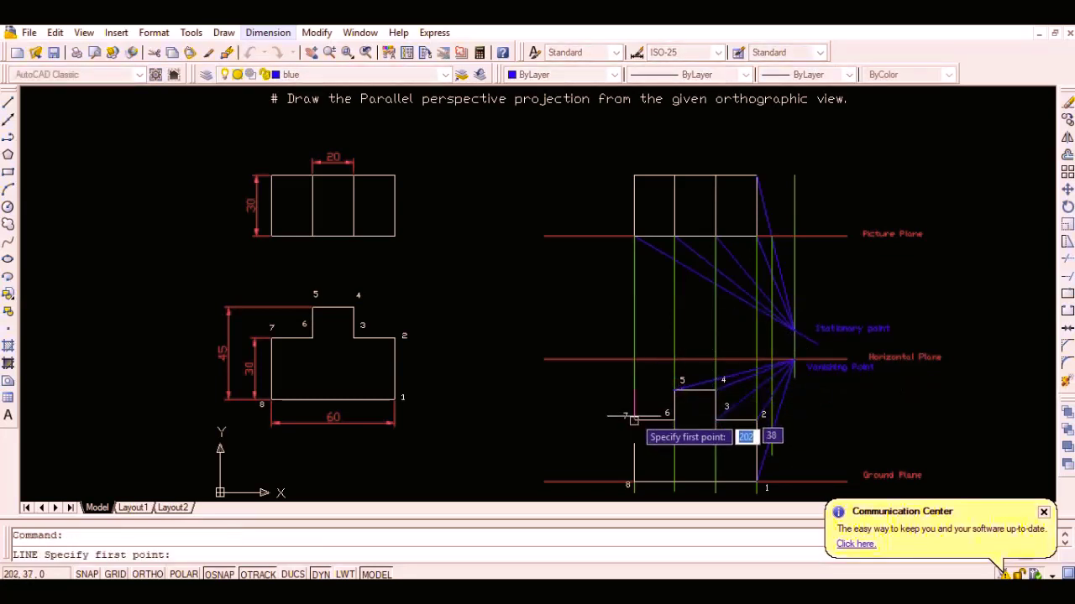
{"action": "left_click", "coordinate": [636, 419]}
{"action": "scroll", "coordinate": [793, 362], "scroll_direction": "up", "scroll_amount": 3}
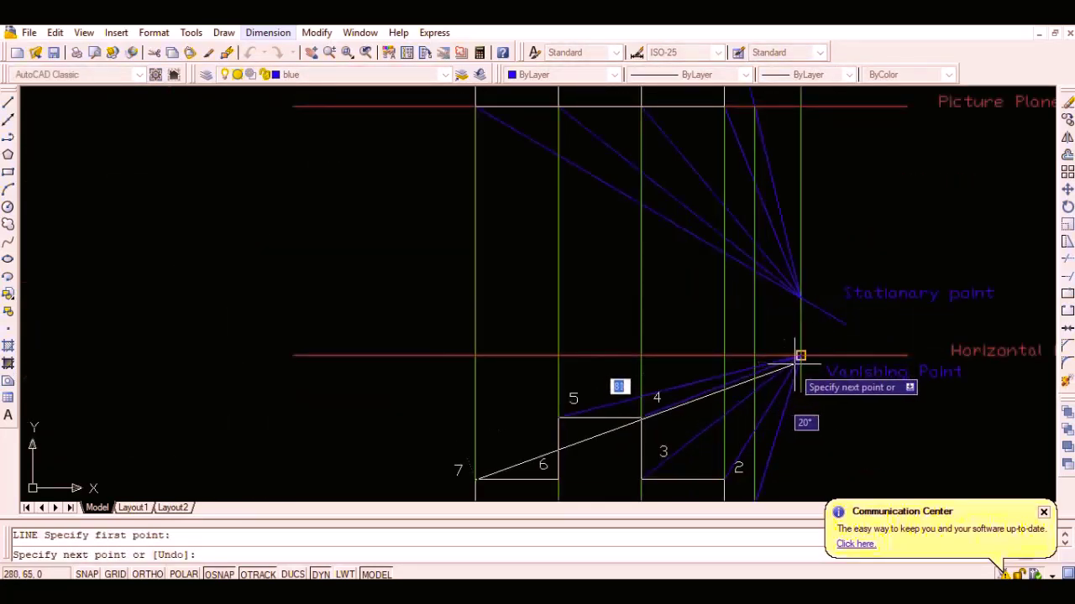
{"action": "left_click", "coordinate": [799, 360]}
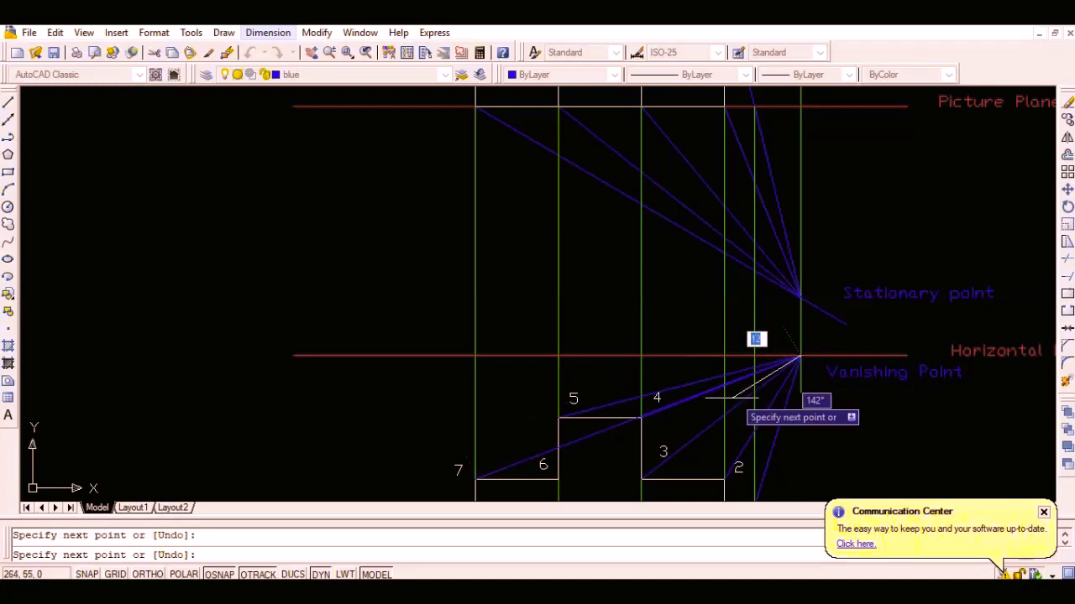
{"action": "left_click", "coordinate": [557, 480]}
{"action": "key", "text": "Return"}
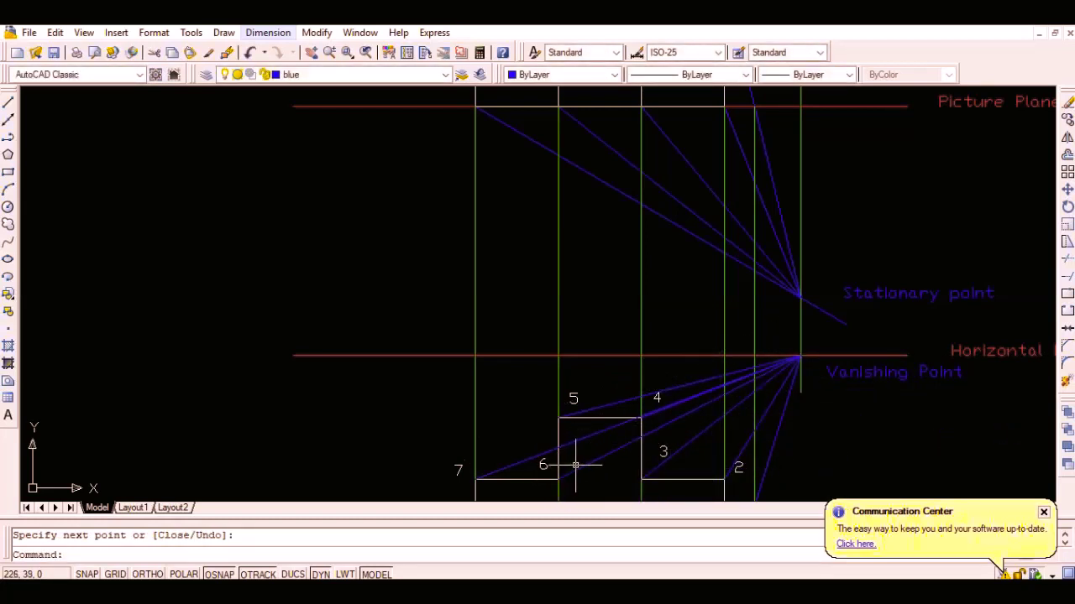
{"action": "scroll", "coordinate": [627, 405], "scroll_direction": "down", "scroll_amount": 2}
{"action": "left_click_drag", "start_coordinate": [636, 409], "coordinate": [628, 353]}
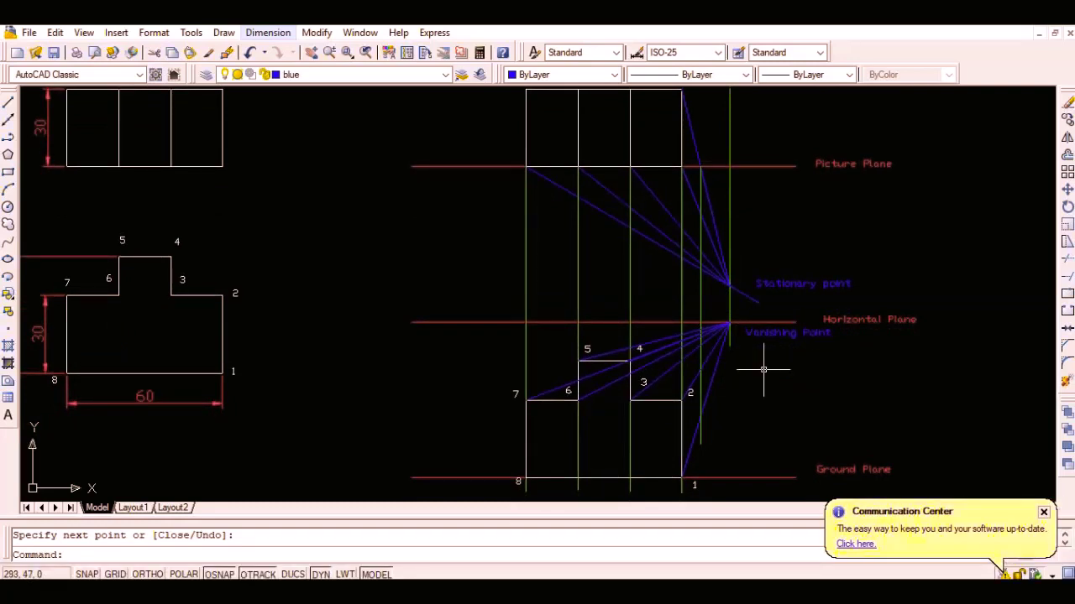
Make layer 0 current and draw a trial line from corner 1, then undo it.
{"action": "left_click", "coordinate": [440, 75]}
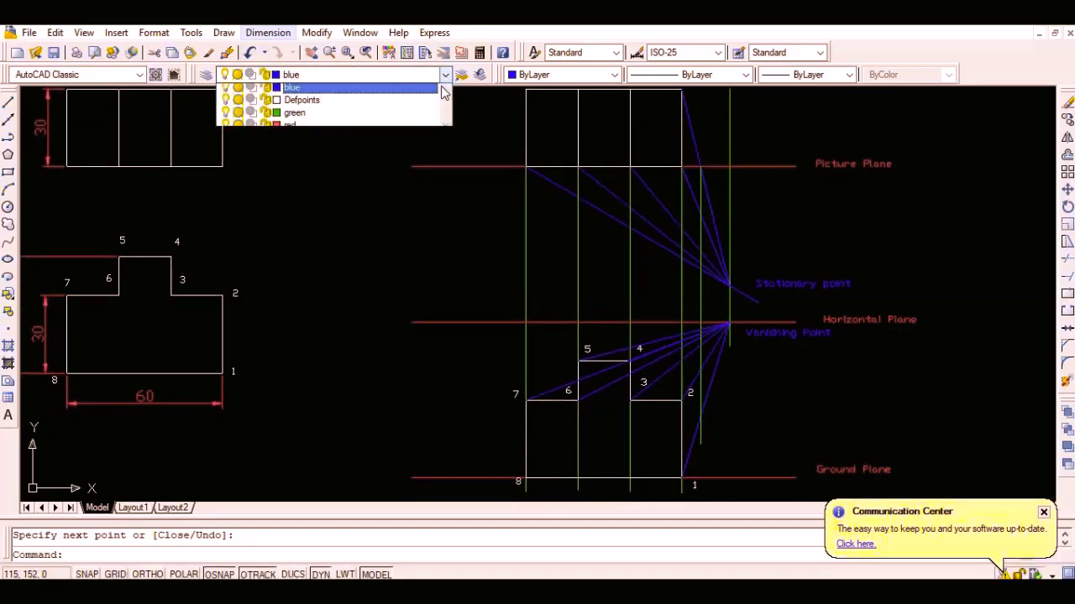
{"action": "left_click", "coordinate": [286, 90]}
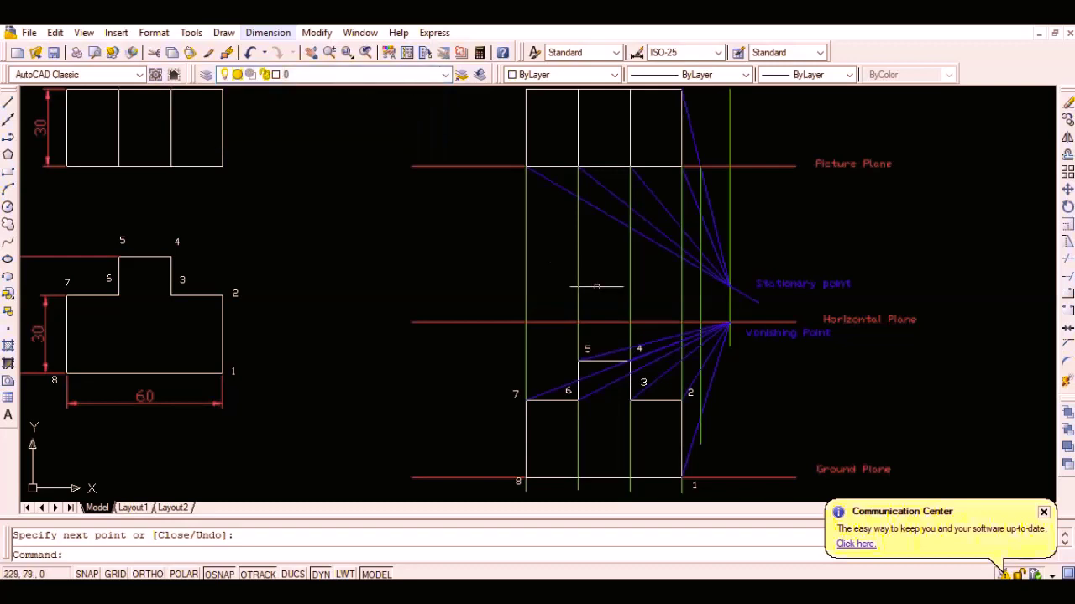
{"action": "type", "text": "l"}
{"action": "key", "text": "Return"}
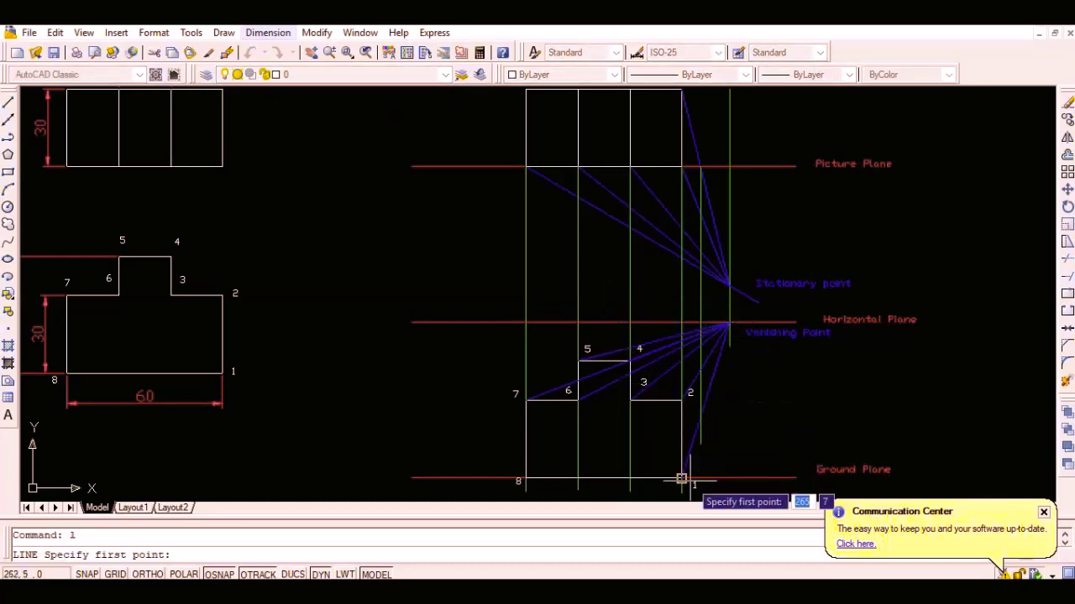
{"action": "left_click", "coordinate": [681, 479]}
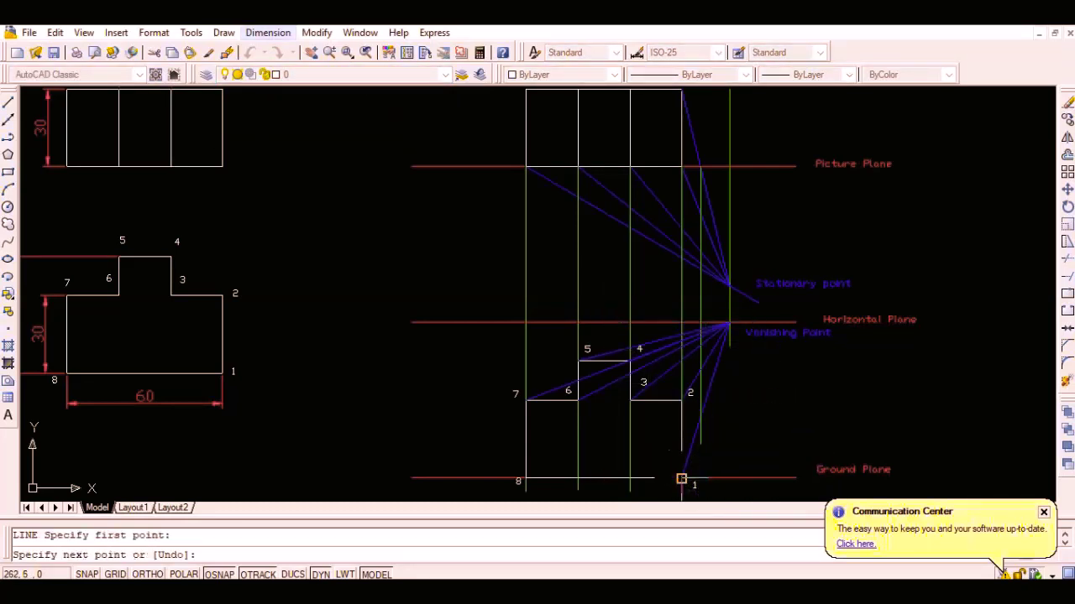
{"action": "left_click", "coordinate": [700, 418]}
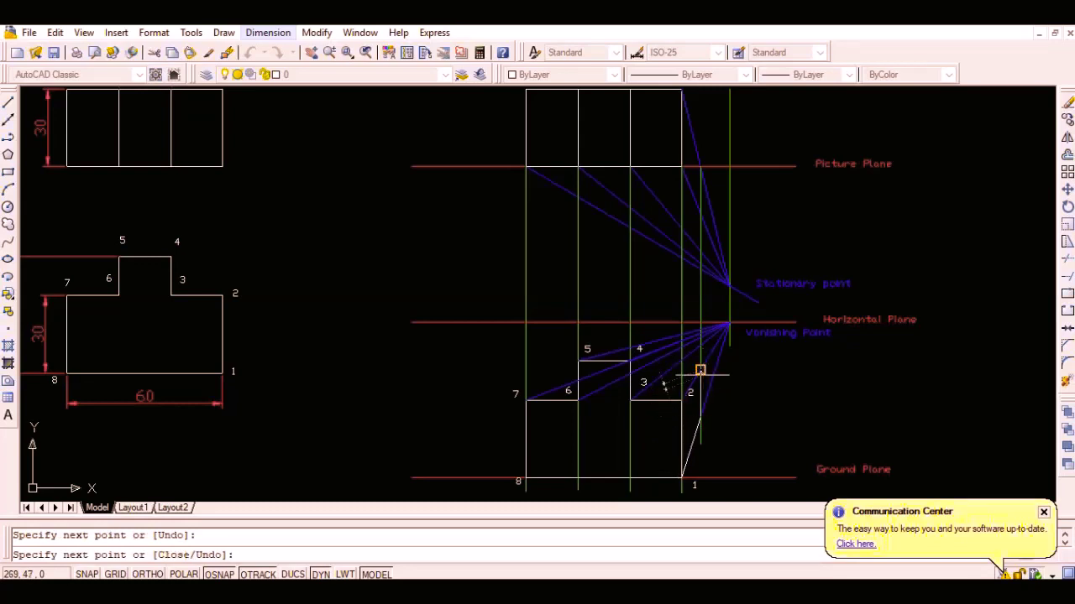
{"action": "key", "text": "ctrl+z"}
{"action": "scroll", "coordinate": [663, 371], "scroll_direction": "up", "scroll_amount": 6}
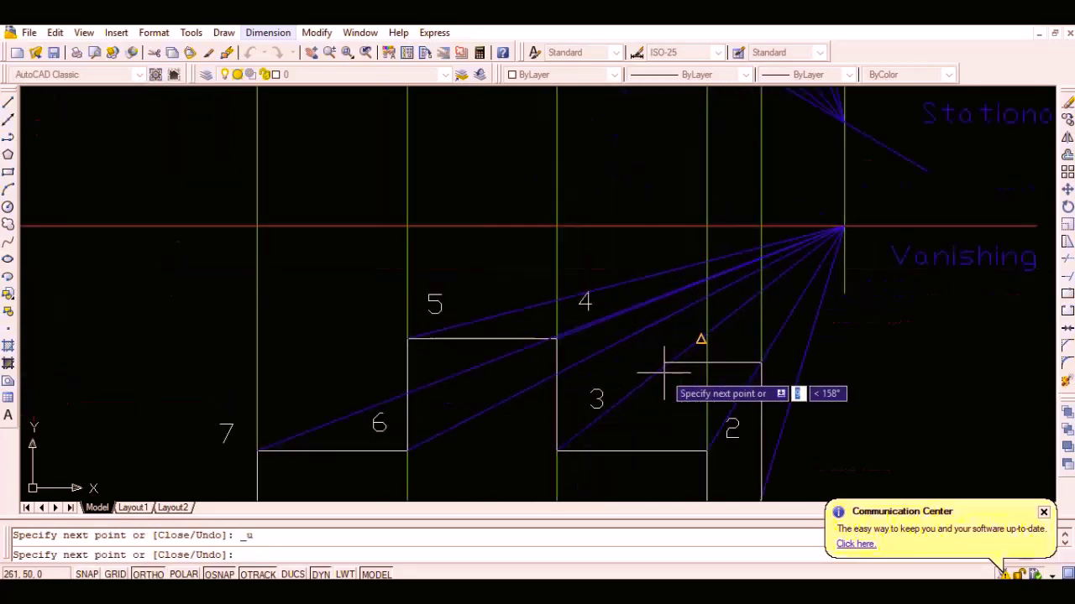
{"action": "type", "text": "1"}
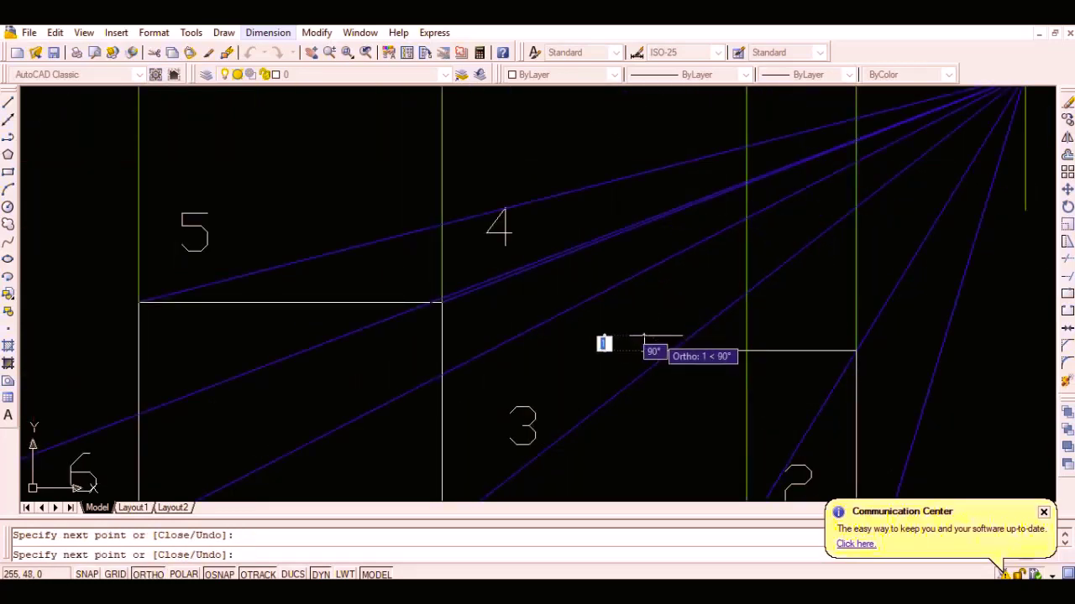
{"action": "key", "text": "Escape"}
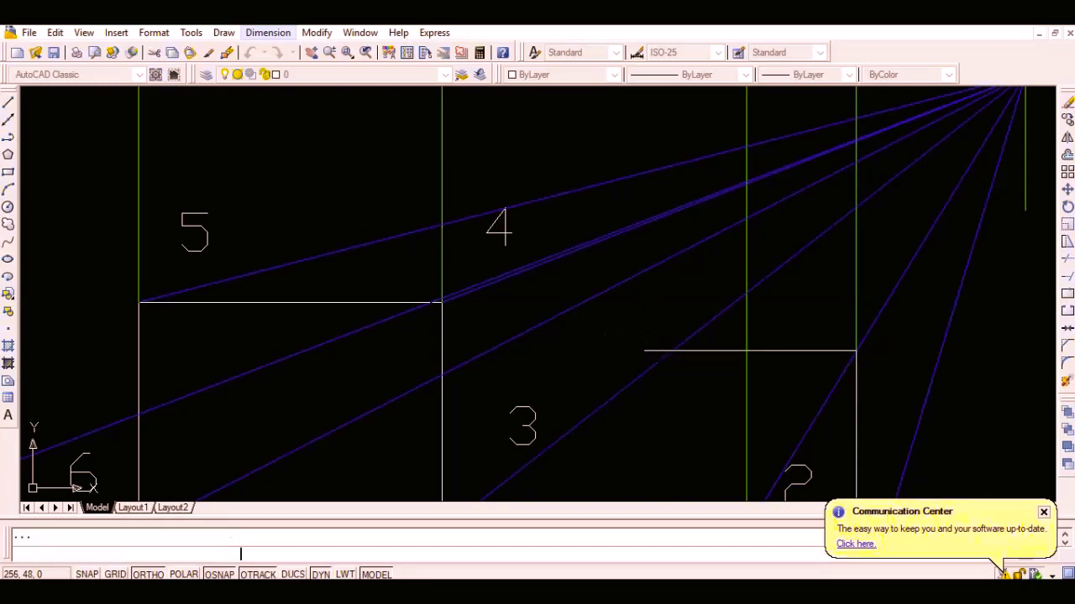
Draw the upper step's vertical edge up to the vanishing line and its horizontal top edge toward point 4.
{"action": "key", "text": "Return"}
{"action": "left_click", "coordinate": [672, 351]}
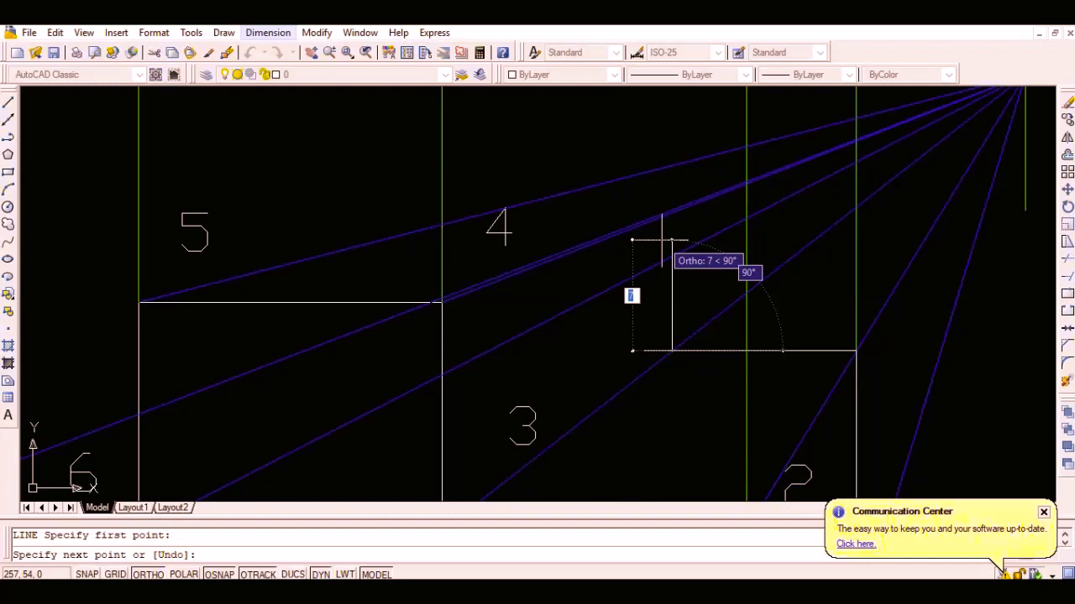
{"action": "left_click", "coordinate": [654, 194]}
{"action": "key", "text": "Return"}
{"action": "key", "text": "Return"}
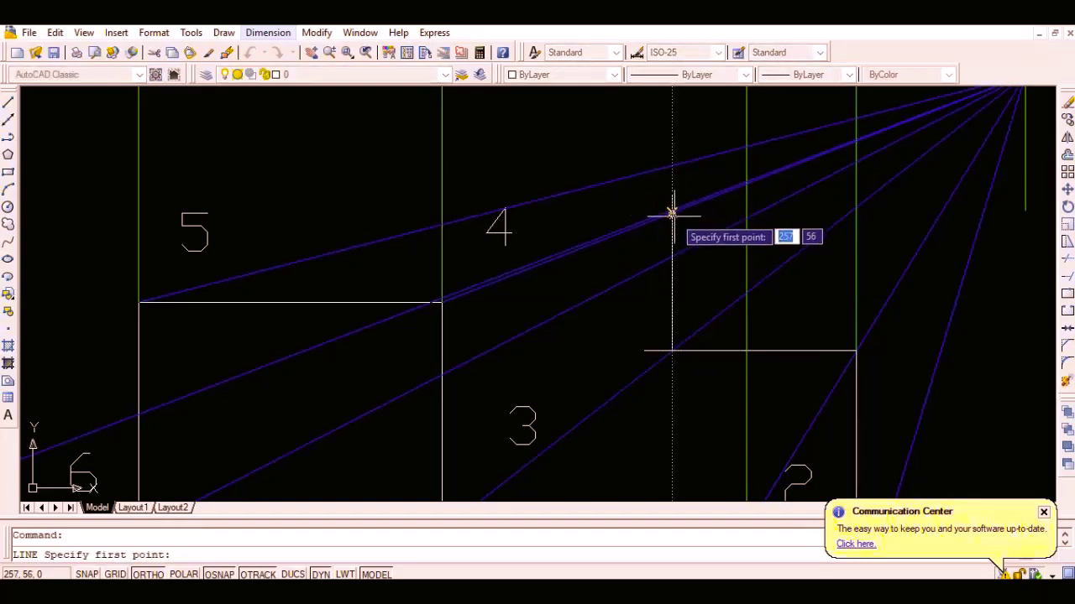
{"action": "left_click", "coordinate": [672, 213]}
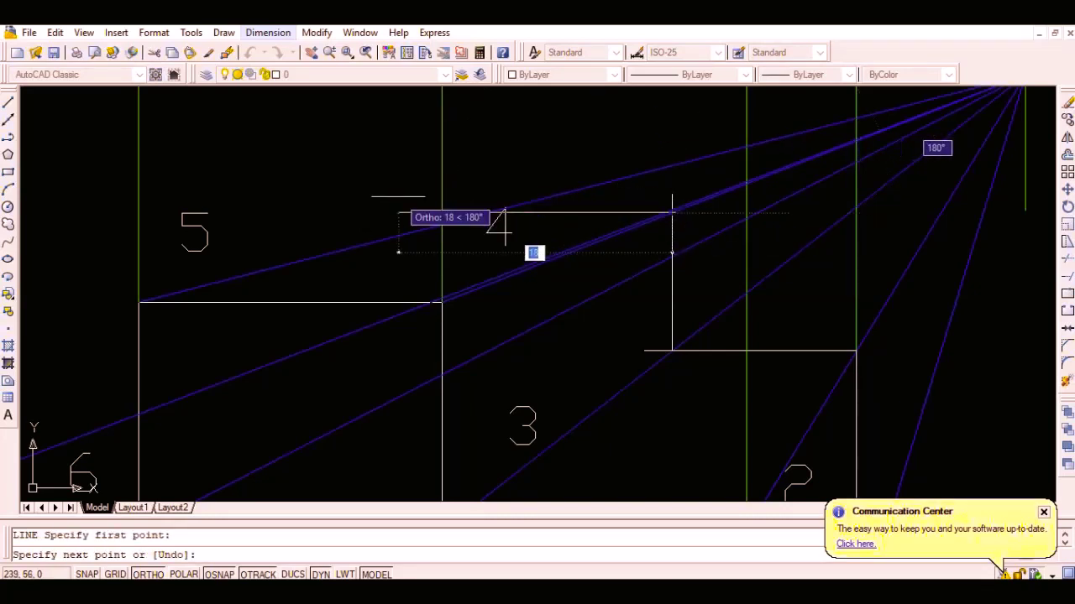
{"action": "left_click", "coordinate": [398, 202]}
{"action": "key", "text": "Return"}
{"action": "key", "text": "Return"}
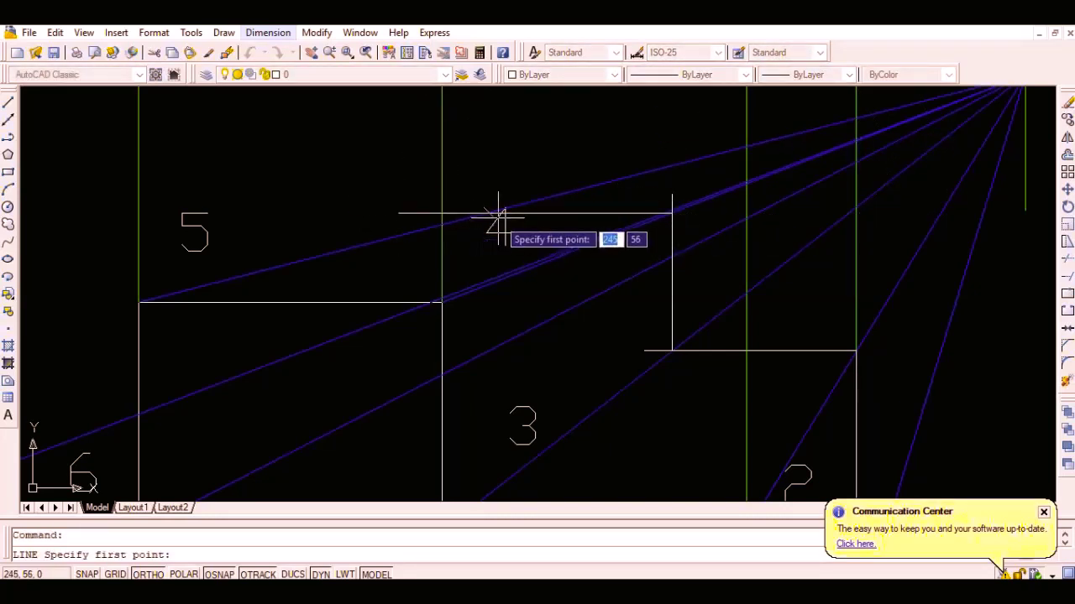
With Ortho off, draw the sloped edge from near point 4 down to the corner at 5.
{"action": "left_click", "coordinate": [490, 213]}
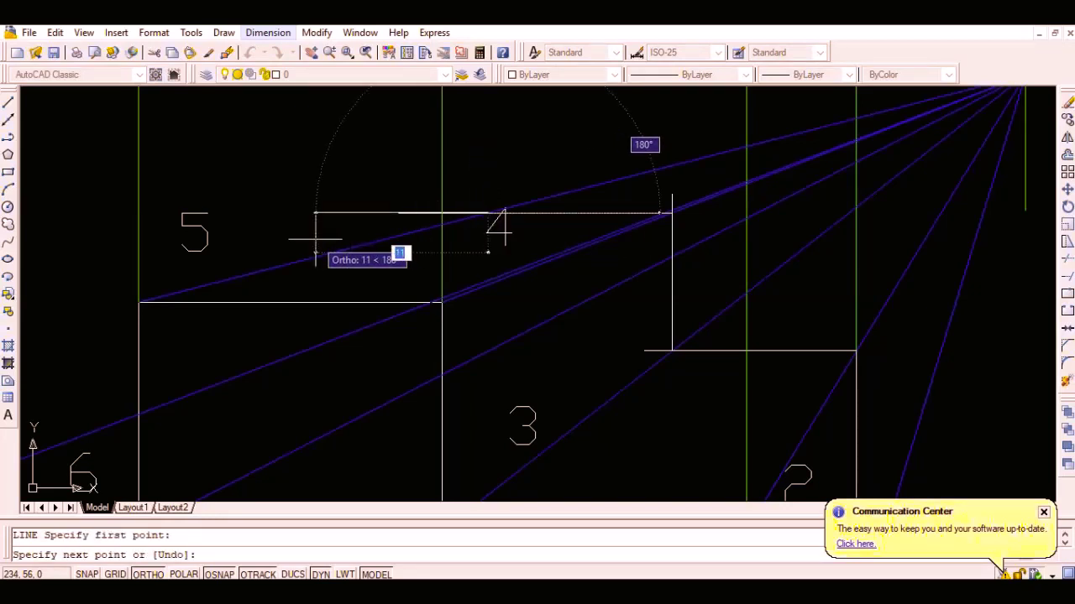
{"action": "key", "text": "F8"}
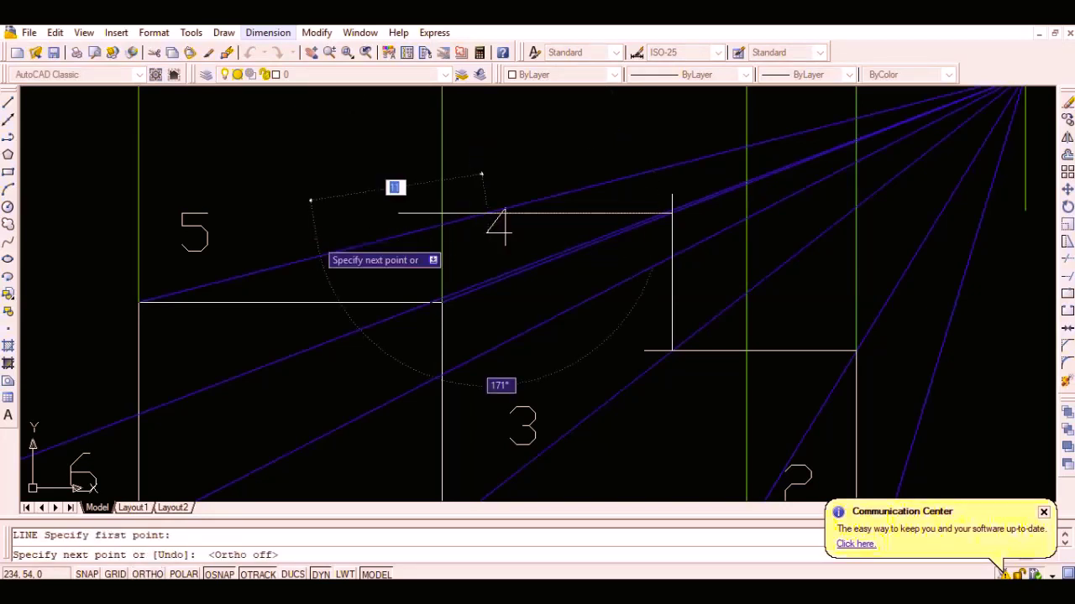
{"action": "left_click", "coordinate": [139, 303]}
{"action": "key", "text": "Return"}
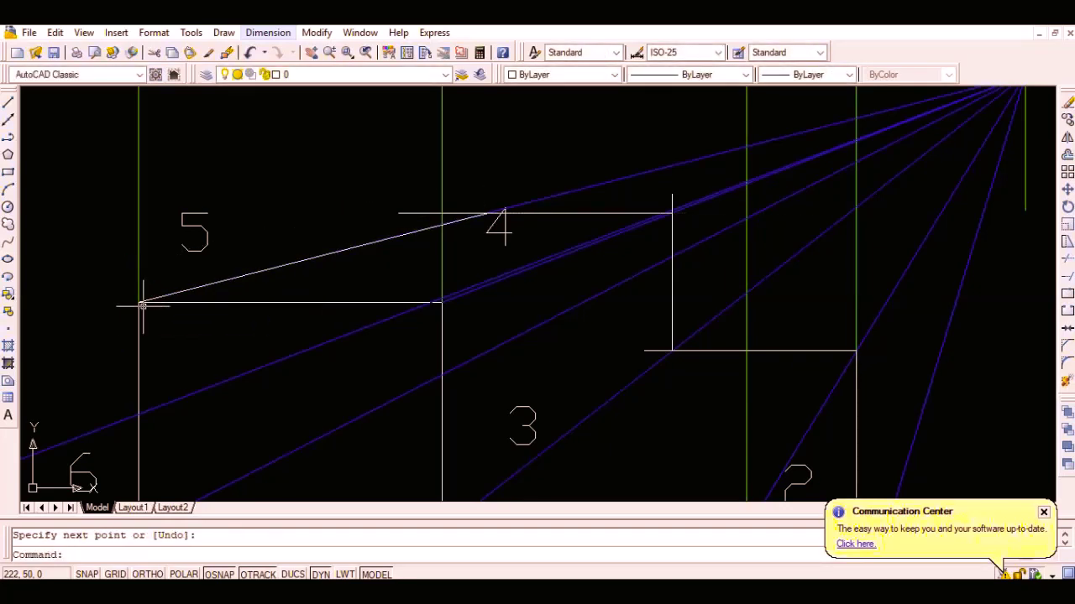
Trim the top horizontal line's overhang, using the sloped edge and a vanishing line as cutting edges.
{"action": "type", "text": "trim"}
{"action": "key", "text": "Return"}
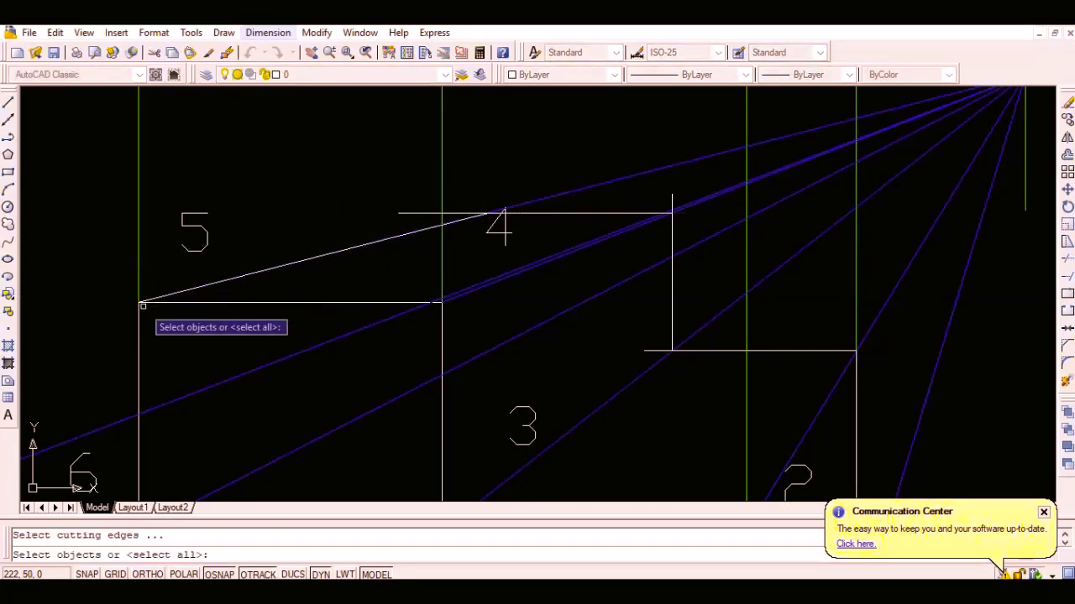
{"action": "left_click", "coordinate": [348, 250]}
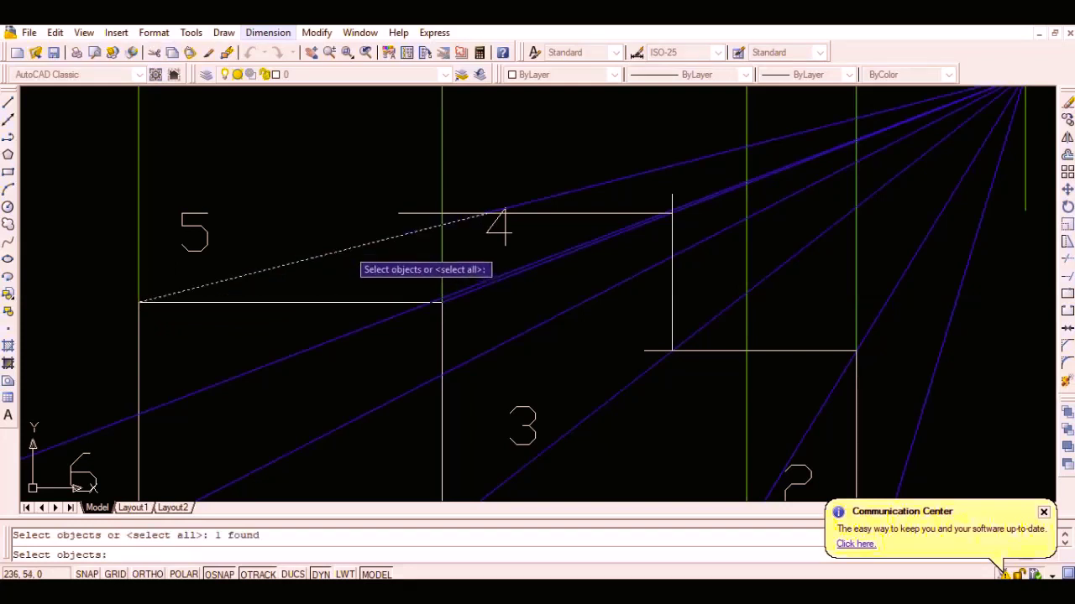
{"action": "scroll", "coordinate": [653, 238], "scroll_direction": "up", "scroll_amount": 2}
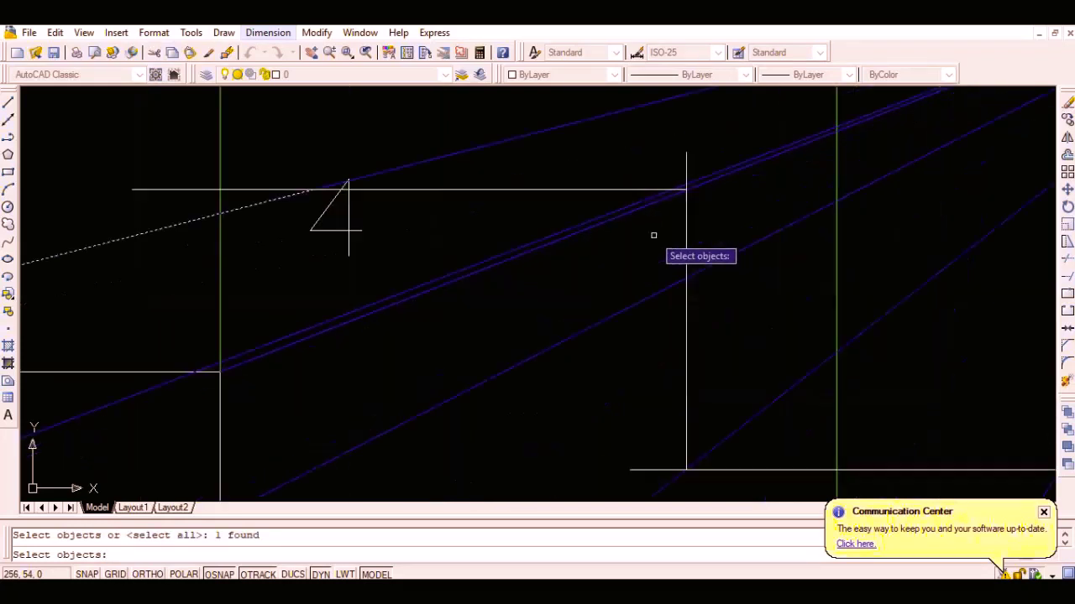
{"action": "left_click", "coordinate": [643, 213]}
{"action": "scroll", "coordinate": [643, 212], "scroll_direction": "down", "scroll_amount": 2}
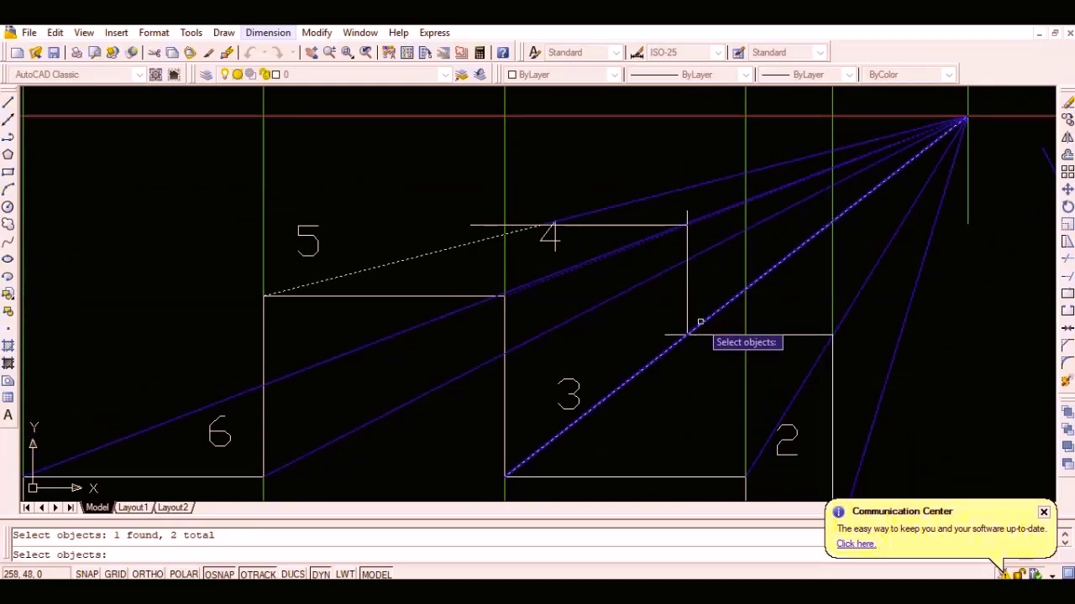
{"action": "key", "text": "Return"}
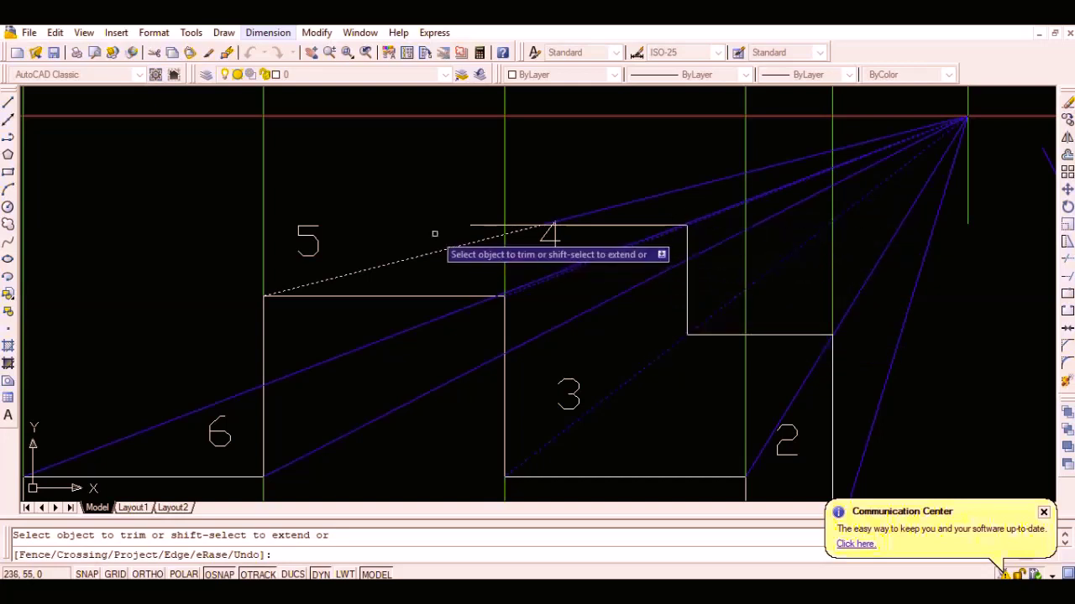
{"action": "left_click", "coordinate": [476, 226]}
{"action": "key", "text": "Return"}
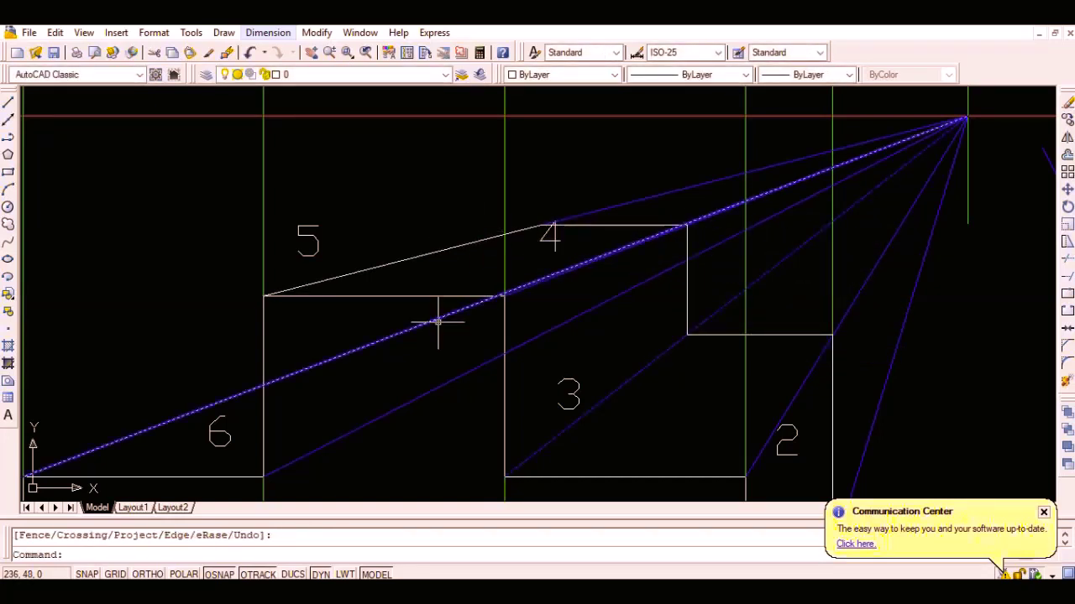
{"action": "scroll", "coordinate": [457, 322], "scroll_direction": "up", "scroll_amount": 1}
Draw white receding edges from the front top corner and the bottom corner below 3 to the step's back corners.
{"action": "type", "text": "l"}
{"action": "key", "text": "Return"}
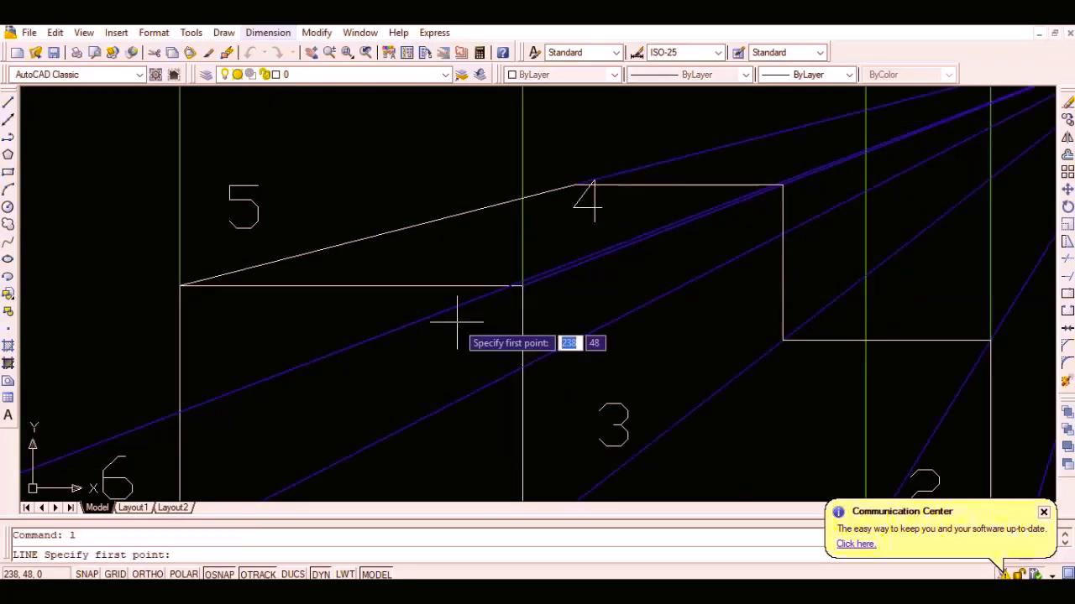
{"action": "left_click", "coordinate": [523, 286]}
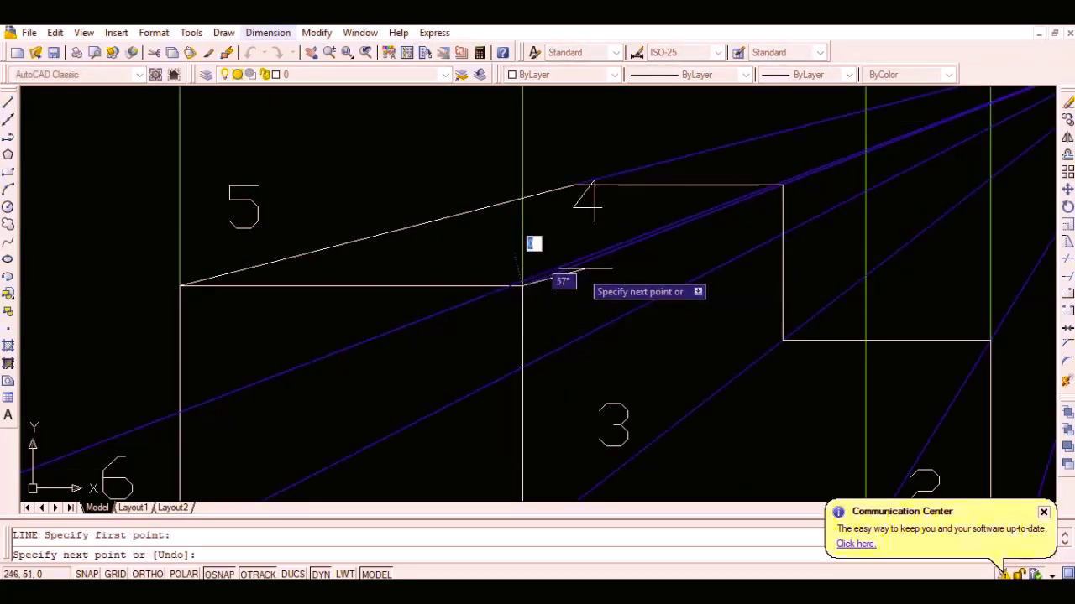
{"action": "left_click", "coordinate": [781, 185]}
{"action": "key", "text": "Return"}
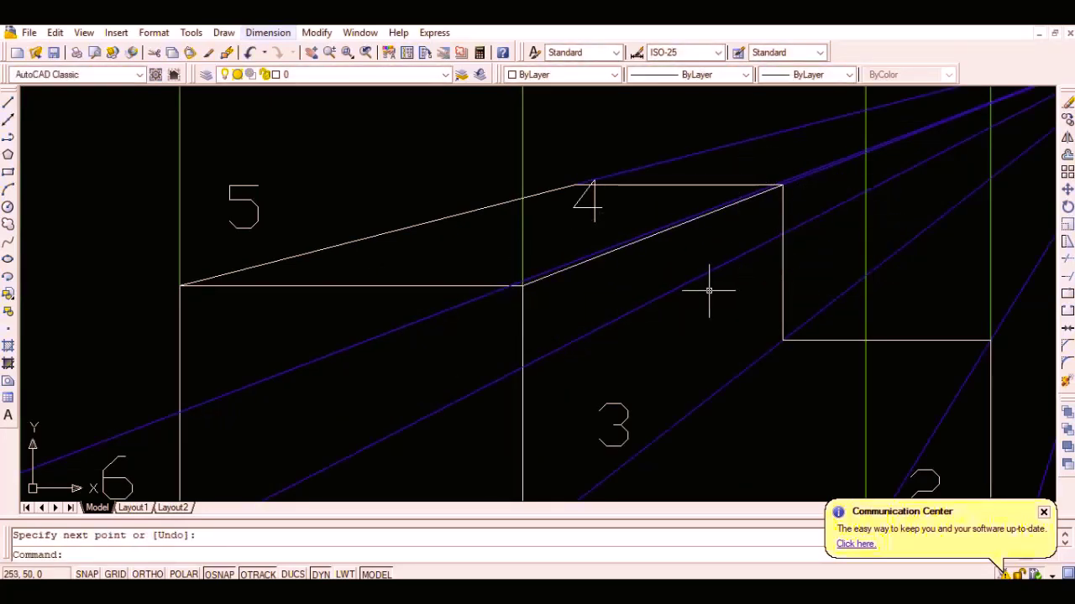
{"action": "scroll", "coordinate": [699, 296], "scroll_direction": "down", "scroll_amount": 1}
{"action": "key", "text": "Return"}
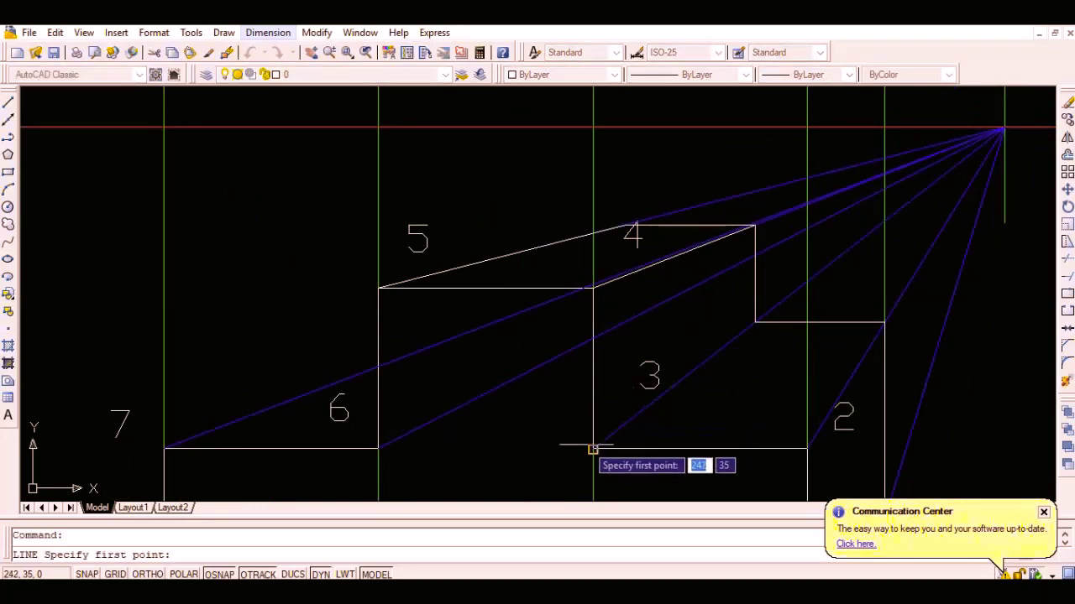
{"action": "left_click", "coordinate": [594, 448]}
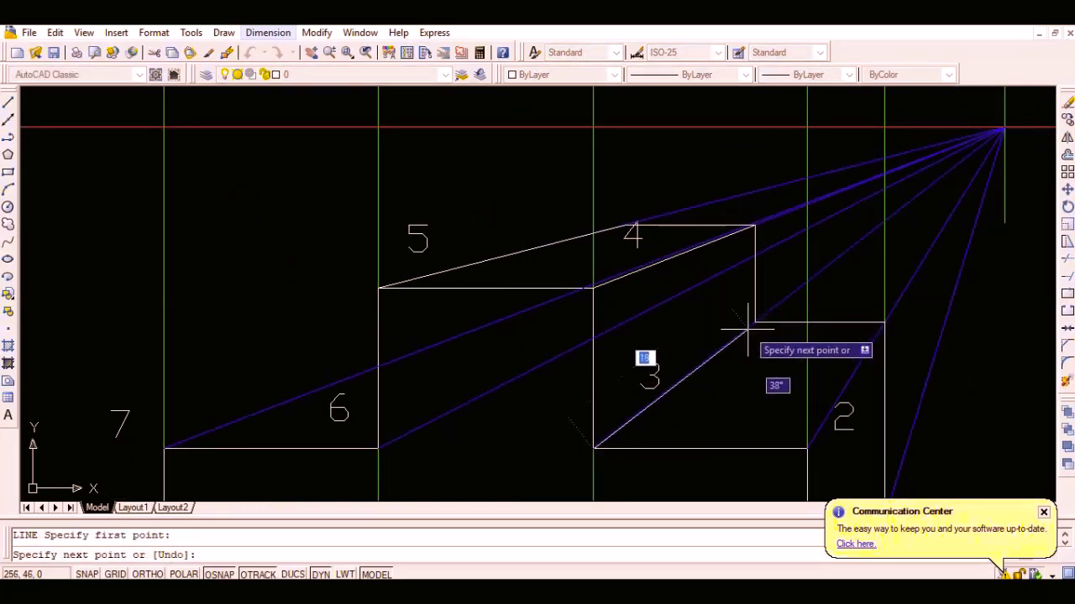
{"action": "left_click", "coordinate": [755, 322]}
{"action": "key", "text": "Return"}
Draw receding edges from the bottom corner near 2 and from corner 7 back to their upper corners.
{"action": "key", "text": "Return"}
{"action": "left_click", "coordinate": [808, 448]}
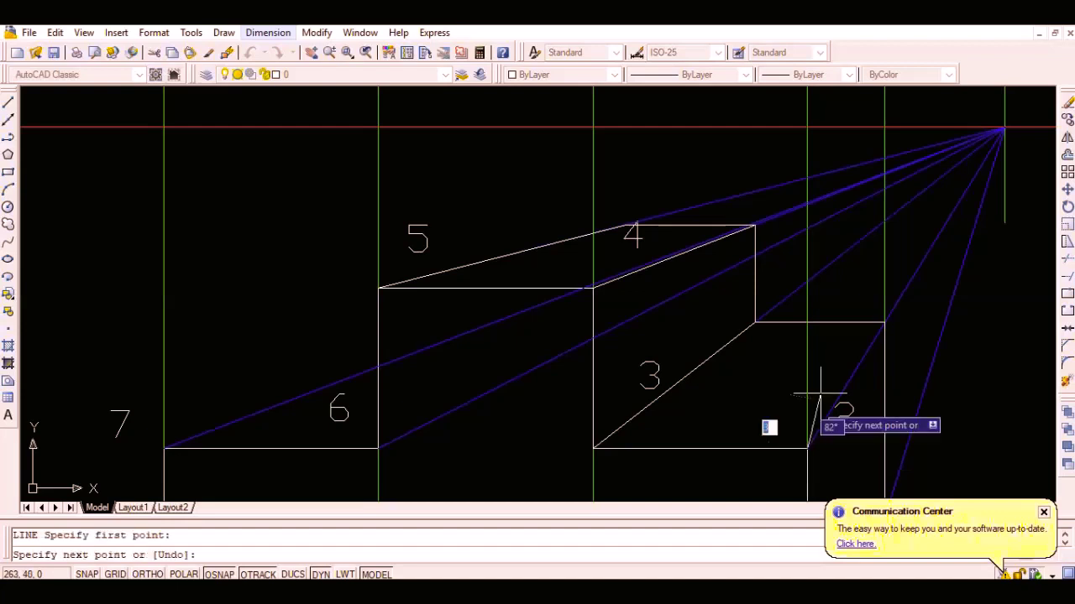
{"action": "left_click", "coordinate": [884, 323]}
{"action": "key", "text": "Return"}
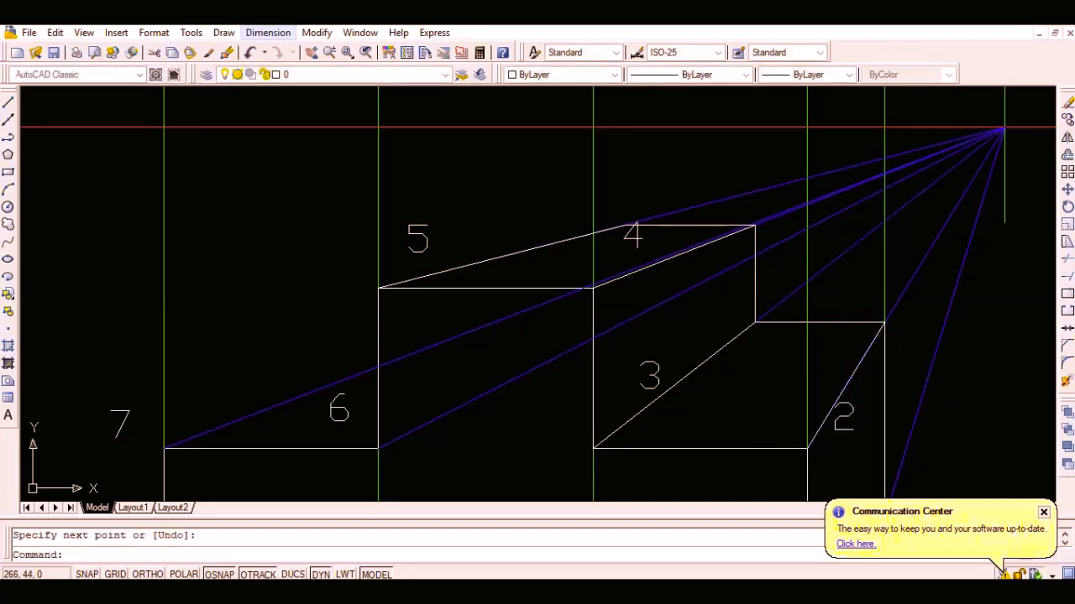
{"action": "key", "text": "Return"}
{"action": "left_click", "coordinate": [165, 448]}
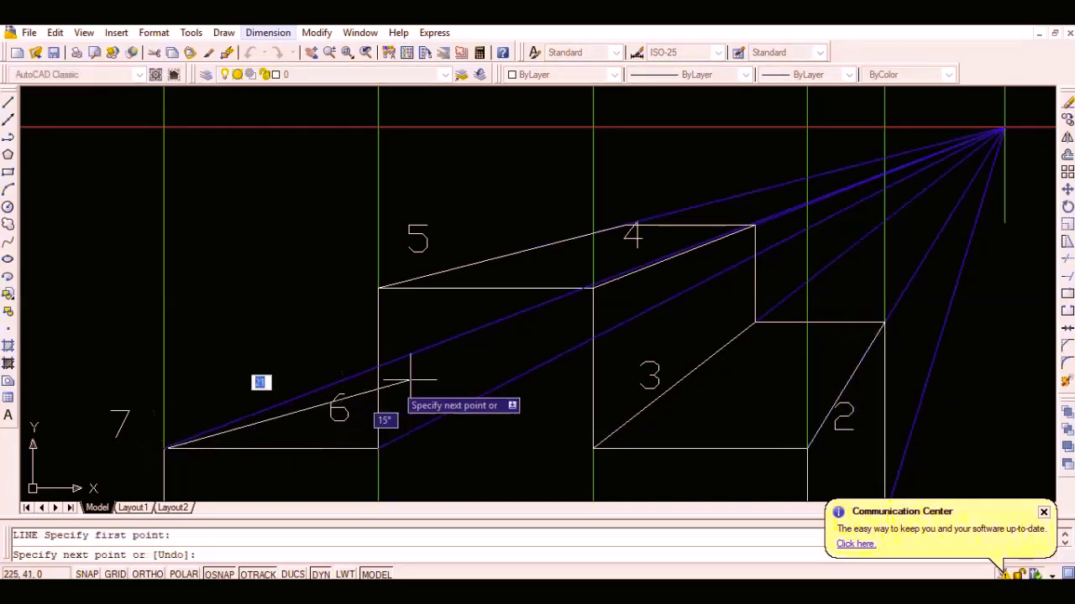
{"action": "left_click", "coordinate": [445, 342]}
{"action": "key", "text": "Return"}
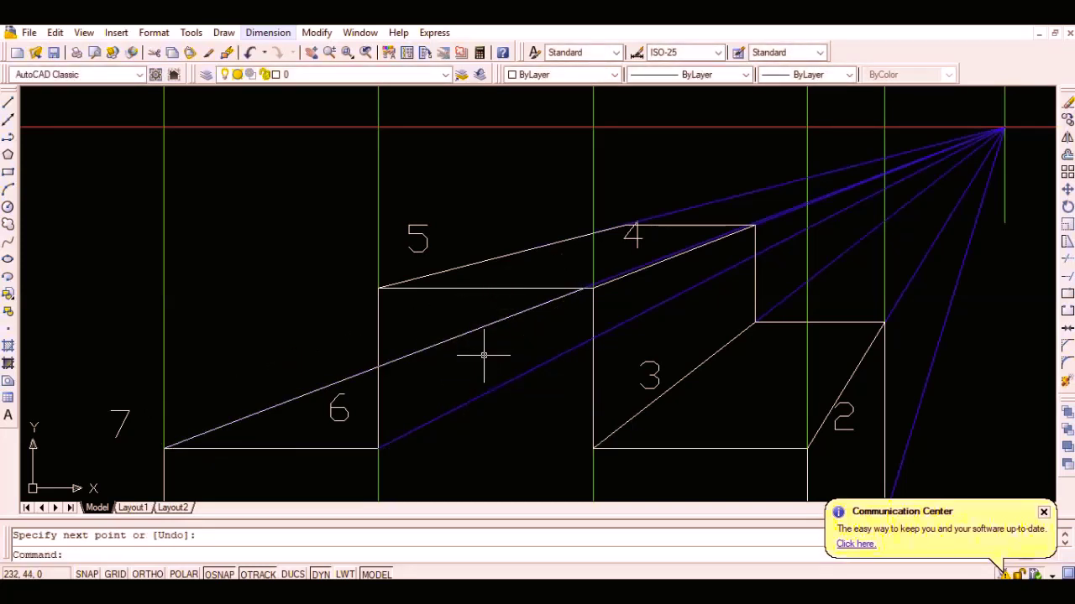
Trim the excess of the diagonal from 7 at the vertical edge at 6.
{"action": "key", "text": "Return"}
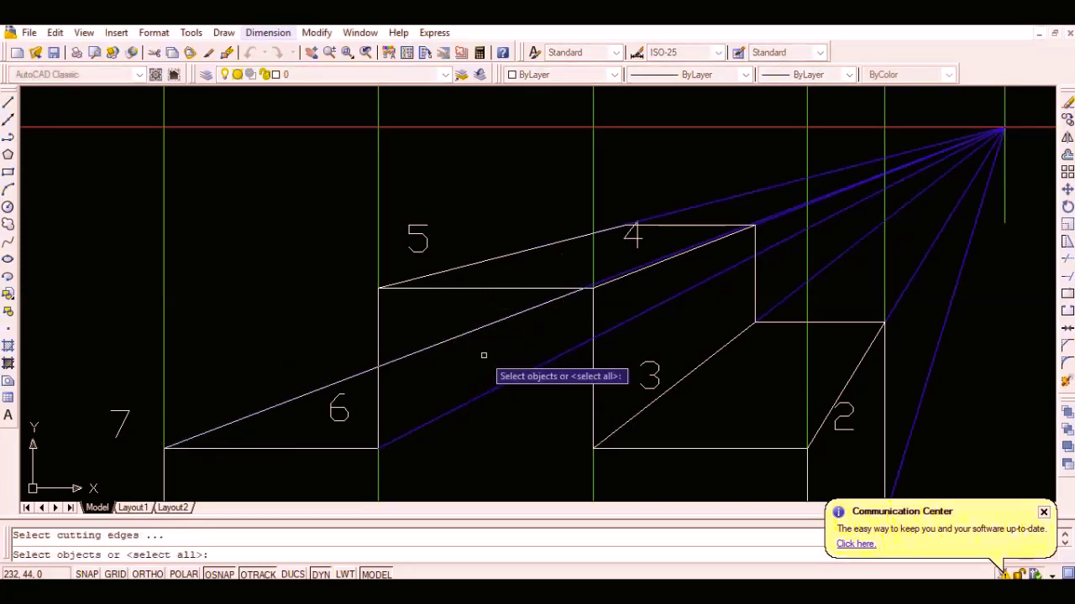
{"action": "left_click", "coordinate": [379, 397]}
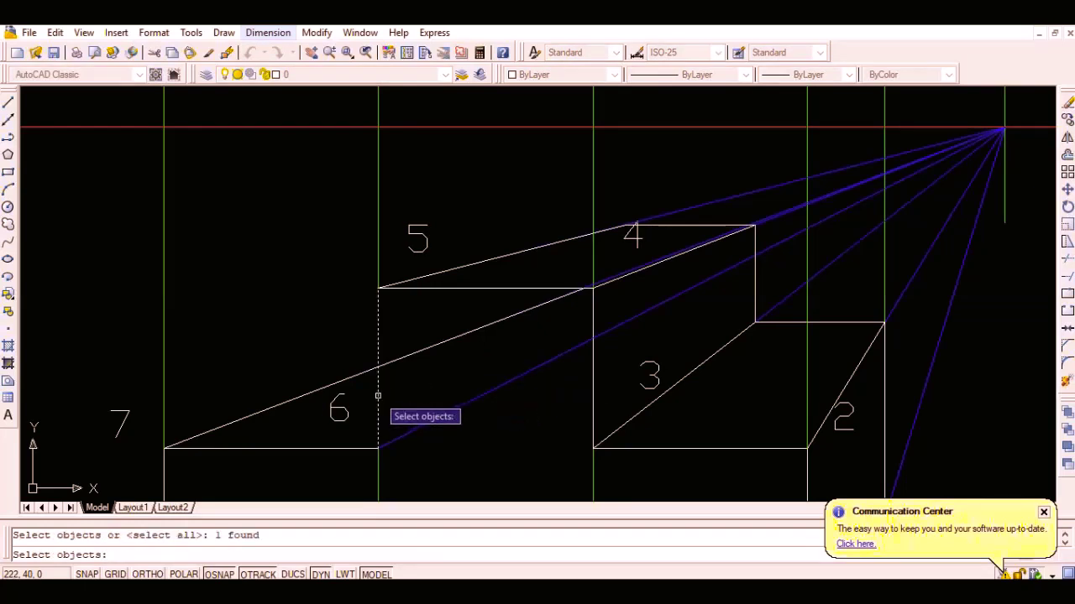
{"action": "key", "text": "Return"}
{"action": "left_click", "coordinate": [420, 351]}
{"action": "key", "text": "Return"}
Pan and zoom to extents to show the whole drawing, including the orthographic views.
{"action": "scroll", "coordinate": [439, 351], "scroll_direction": "down", "scroll_amount": 4}
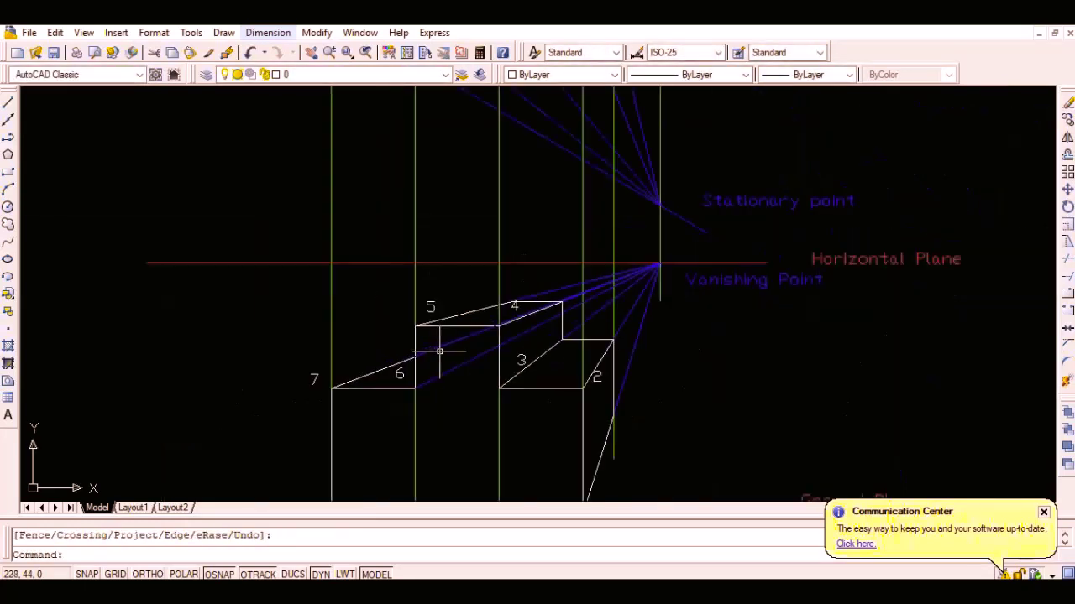
{"action": "scroll", "coordinate": [411, 370], "scroll_direction": "down", "scroll_amount": 2}
{"action": "left_click_drag", "start_coordinate": [345, 335], "coordinate": [373, 352]}
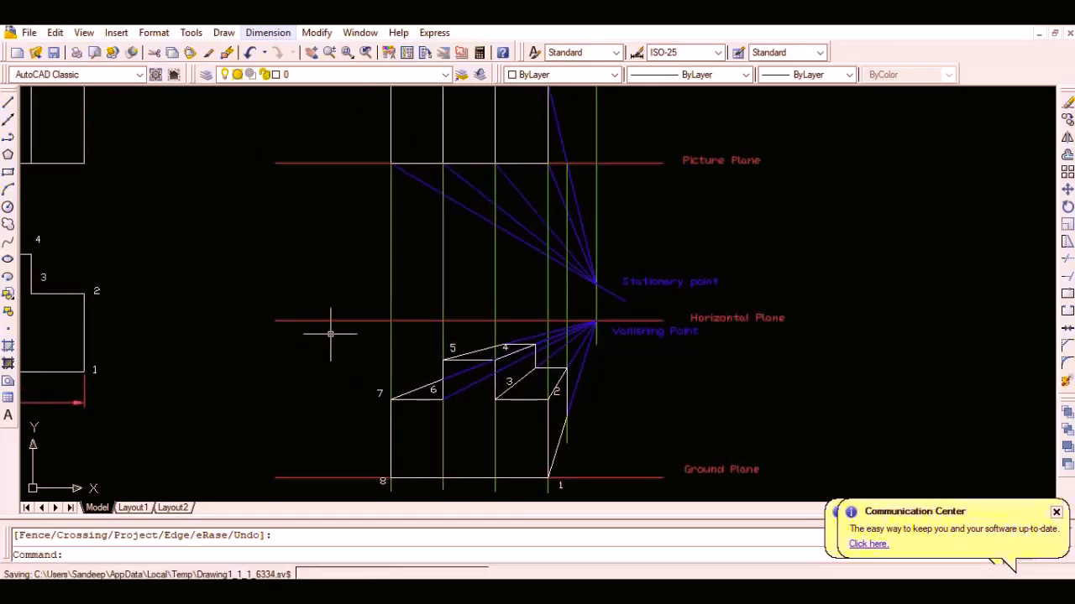
{"action": "scroll", "coordinate": [330, 333], "scroll_direction": "down", "scroll_amount": 3}
{"action": "mouse_move", "coordinate": [310, 328]}
{"action": "left_mouse_down"}
{"action": "mouse_move", "coordinate": [372, 367]}
{"action": "mouse_move", "coordinate": [431, 346]}
{"action": "left_mouse_up"}
{"action": "type", "text": "z"}
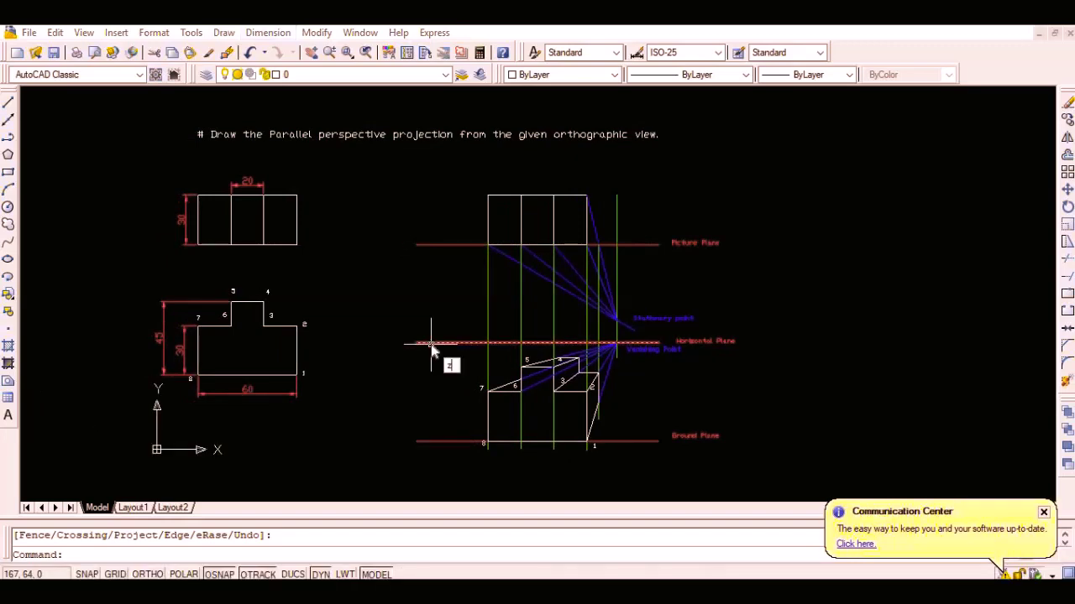
{"action": "key", "text": "Return"}
{"action": "type", "text": "e"}
{"action": "key", "text": "Return"}
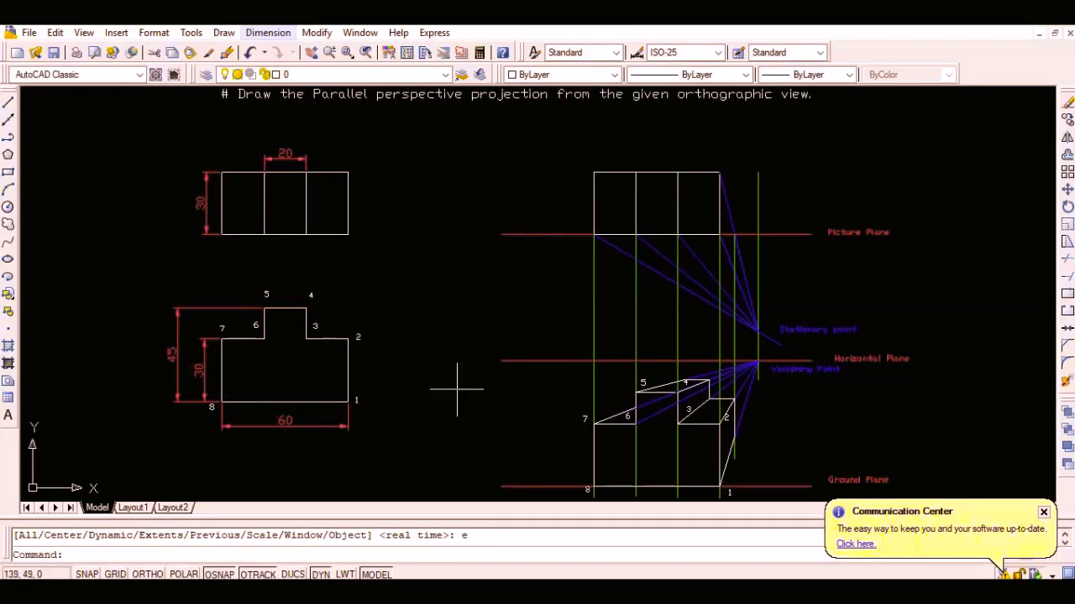